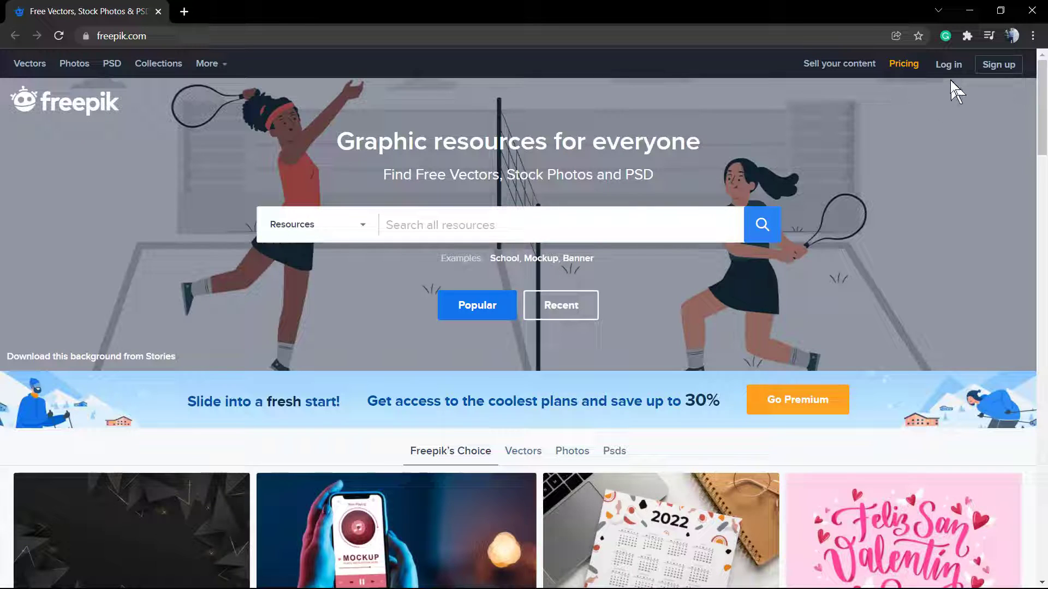
# - Open the Freepik sign-up form and fill in the username, e-mail and a new password
pyautogui.click(1004, 66)
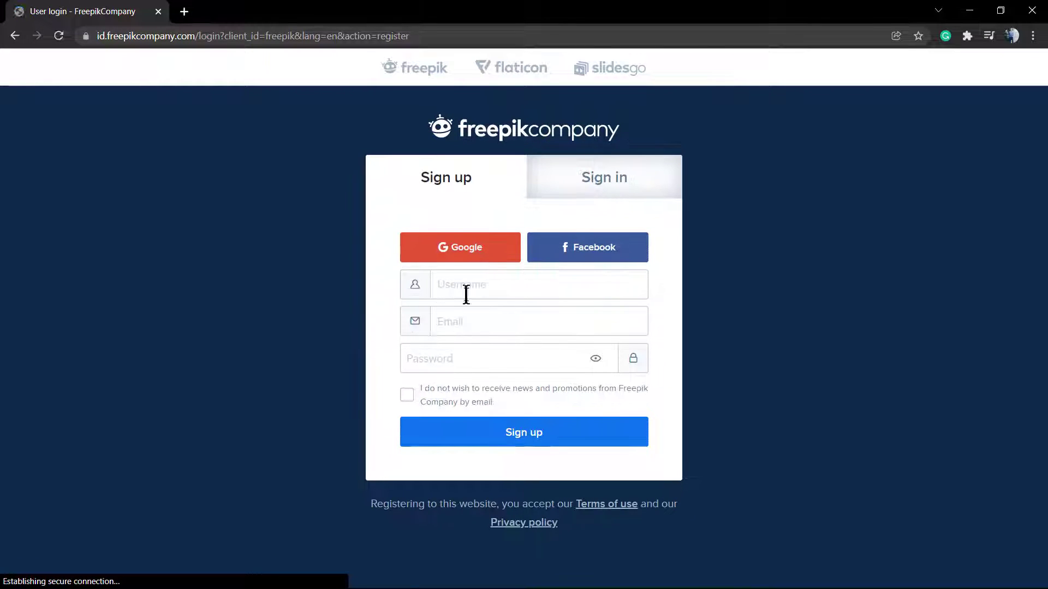
pyautogui.click(517, 291)
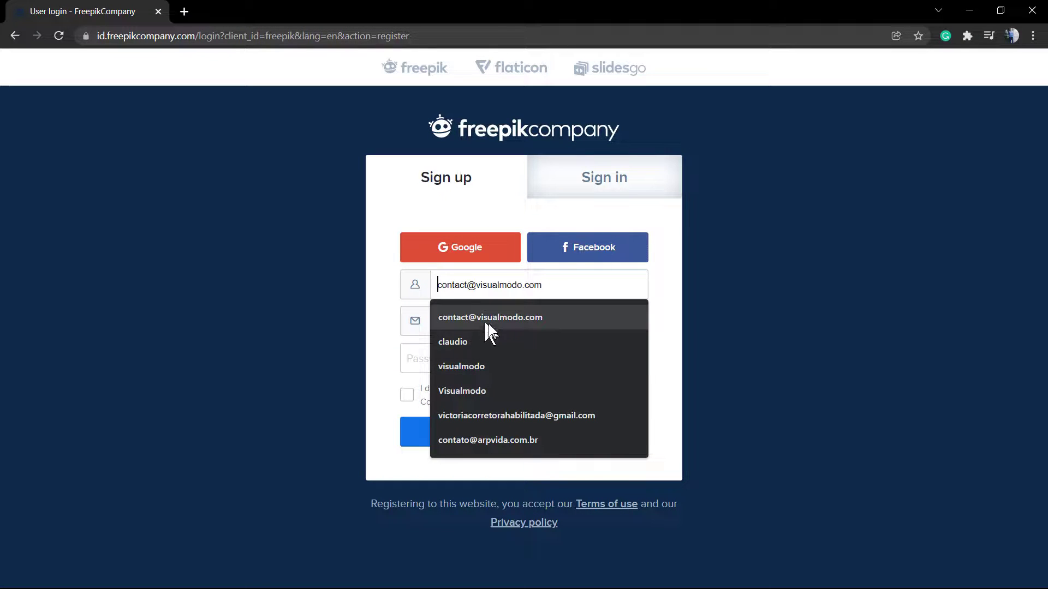
pyautogui.click(506, 335)
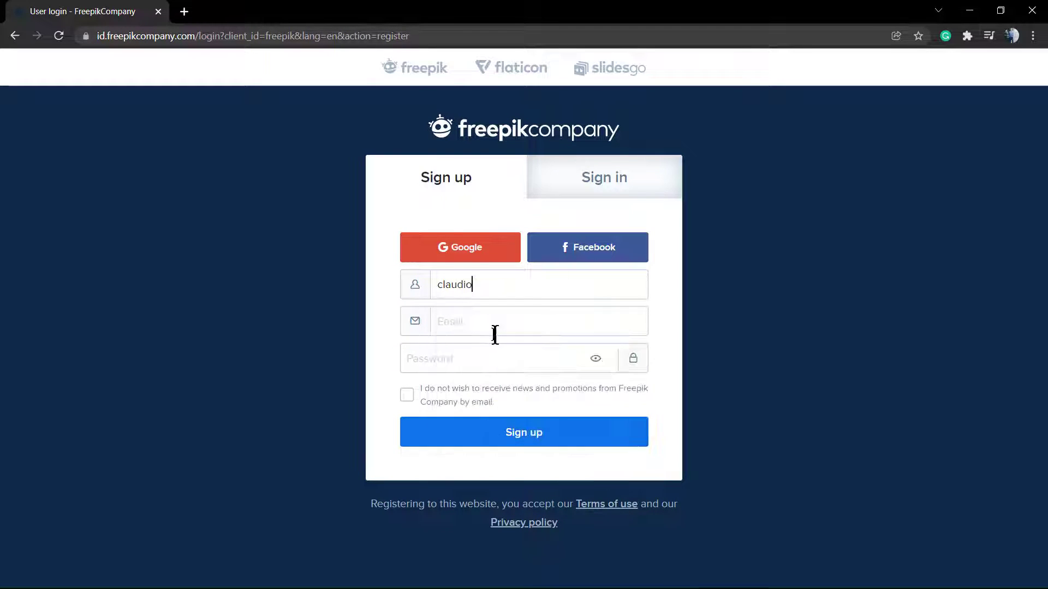
pyautogui.click(485, 326)
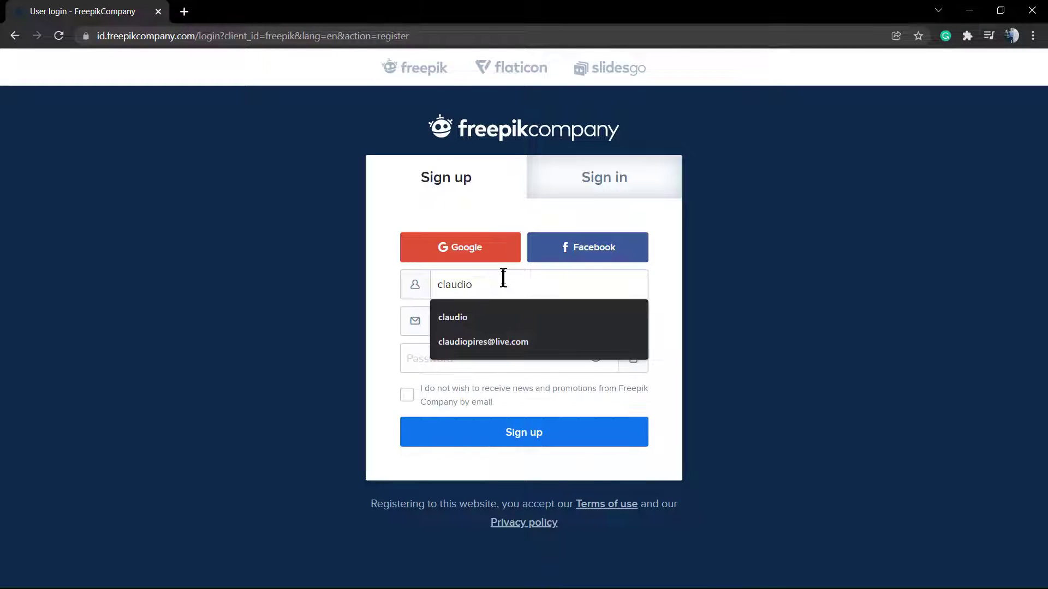
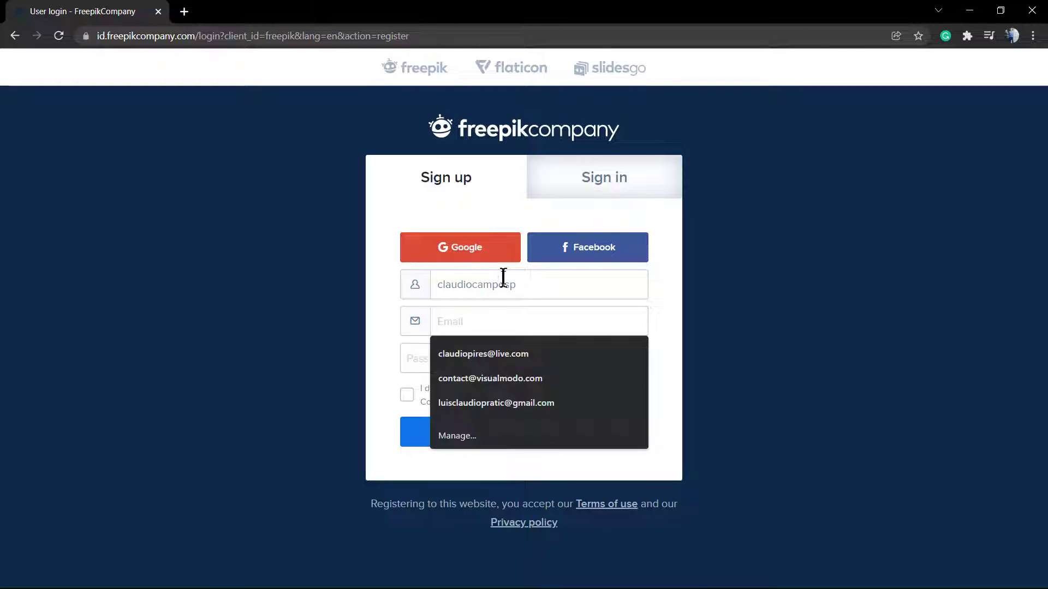
pyautogui.click(491, 360)
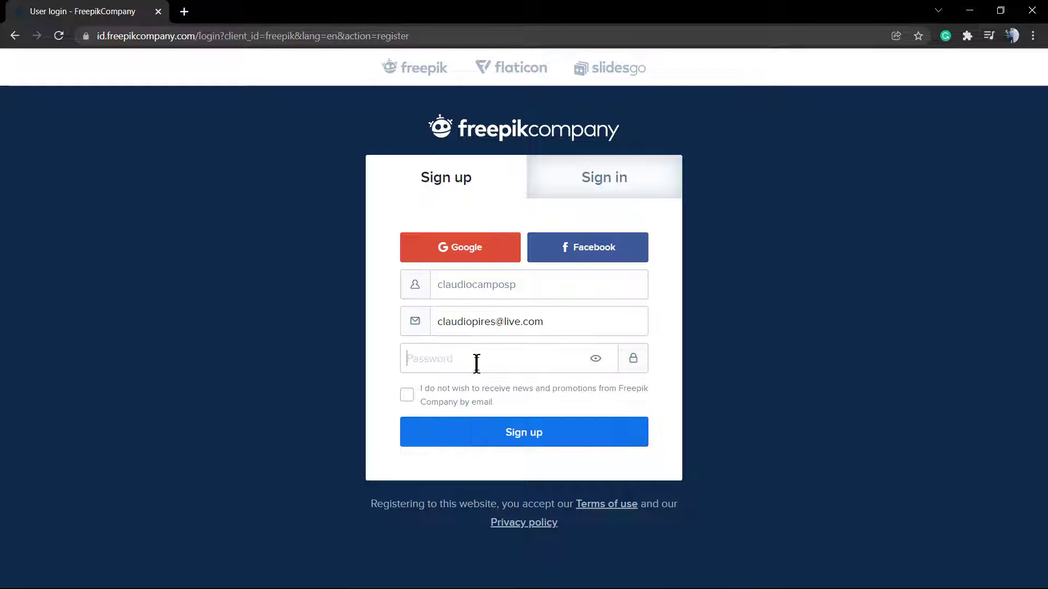
pyautogui.click(477, 362)
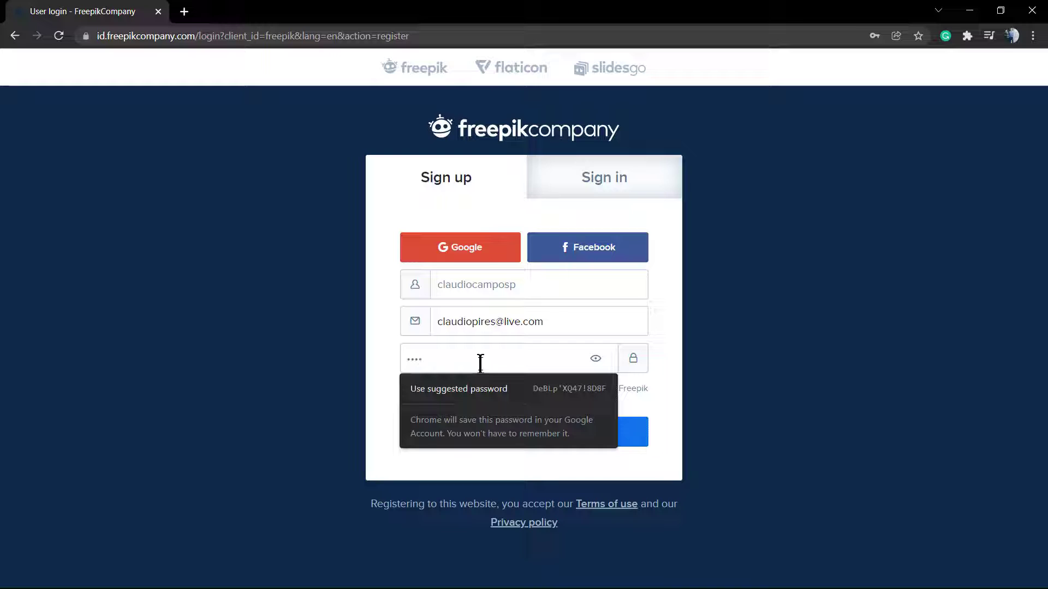
pyautogui.write('••••••••')
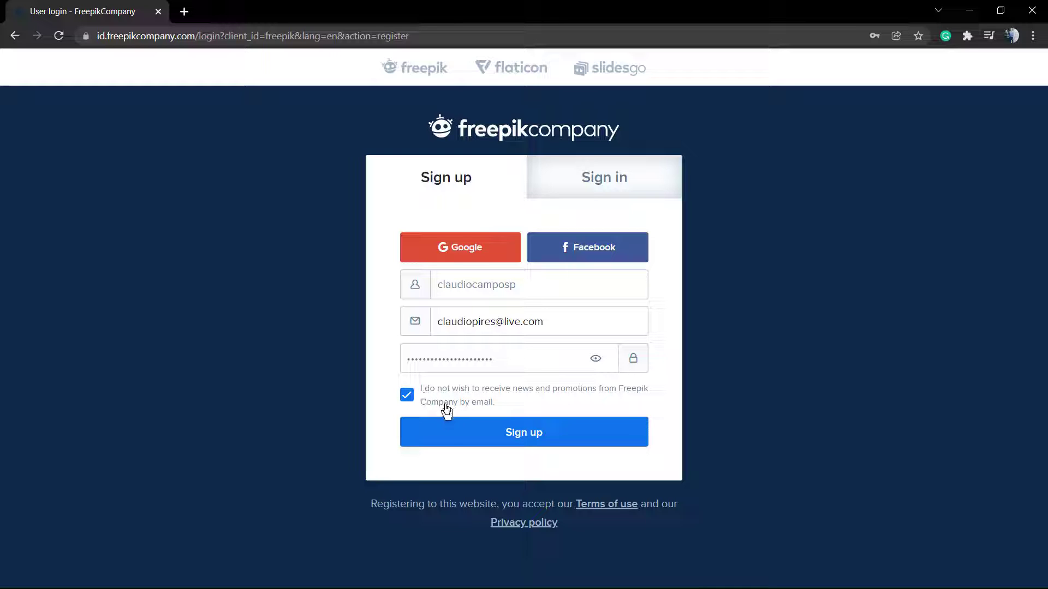
# - Submit the registration, replace the rejected password with a new one, and resubmit
pyautogui.click(511, 437)
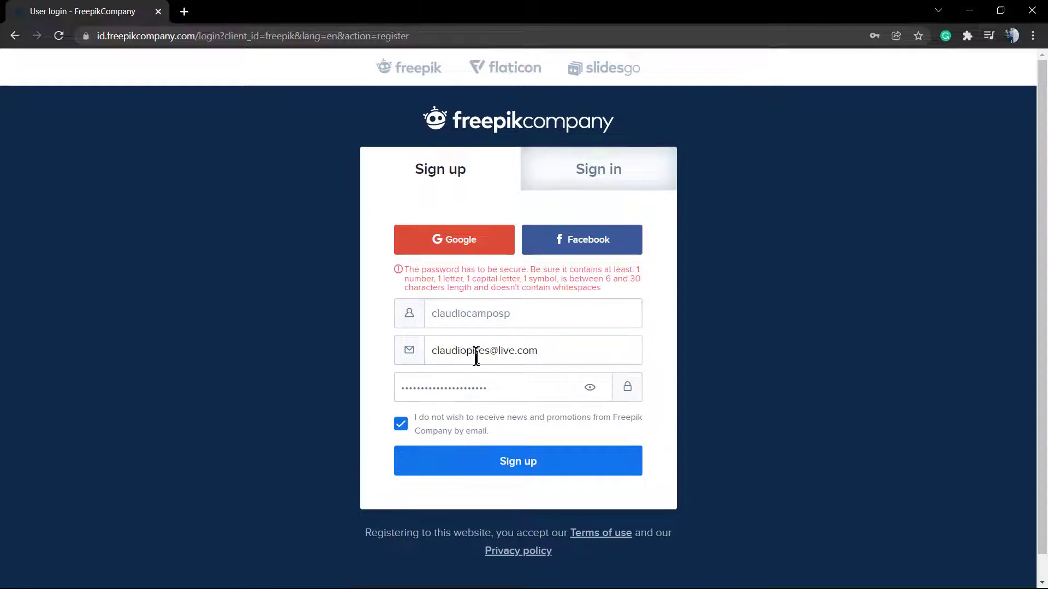
pyautogui.doubleClick(495, 391)
pyautogui.write('*********')
pyautogui.click(453, 460)
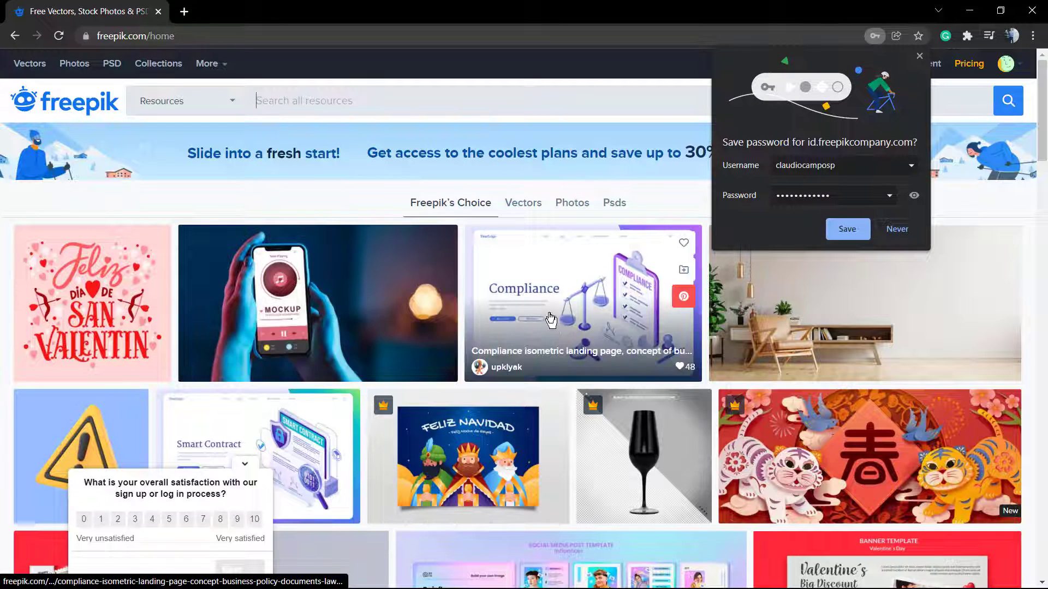
# - Dismiss the satisfaction survey and decline Chrome's save-password prompt while scrolling the home grid
pyautogui.click(244, 463)
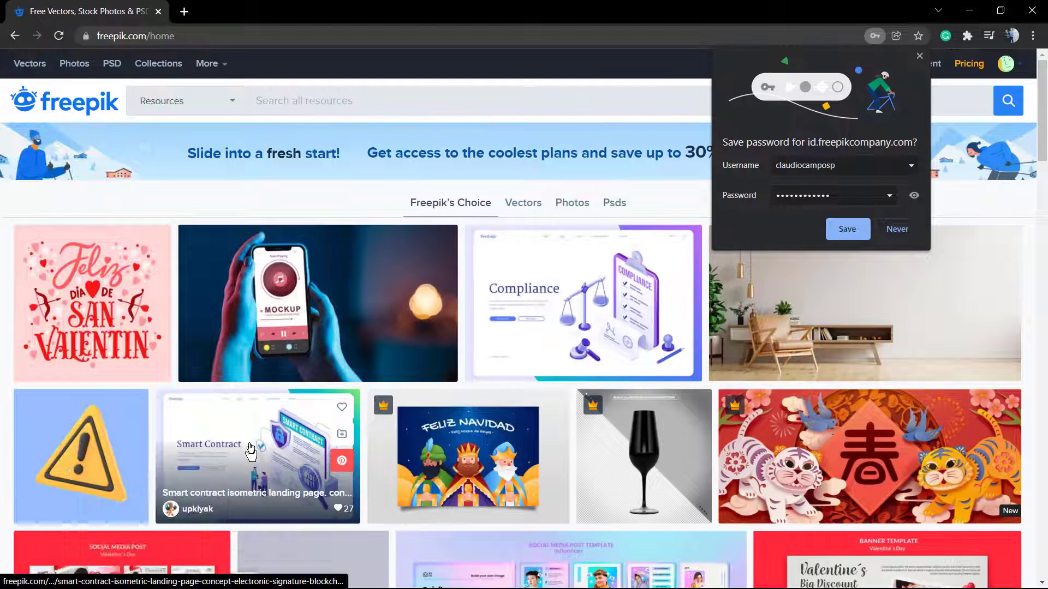
pyautogui.scroll(-4, 175, 397)
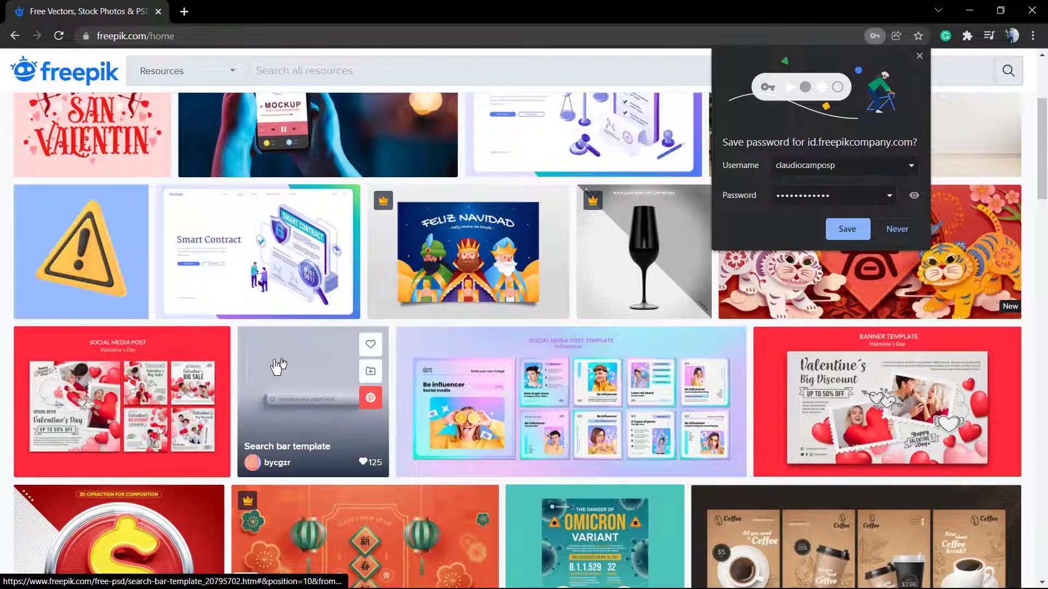
pyautogui.scroll(-3, 644, 380)
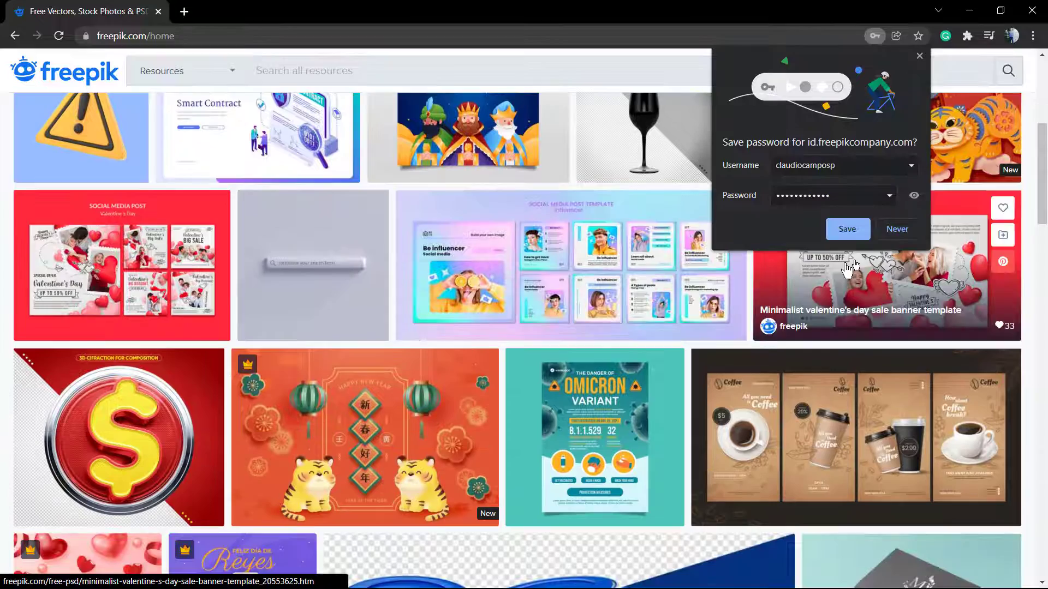
pyautogui.click(899, 230)
pyautogui.scroll(-4, 792, 262)
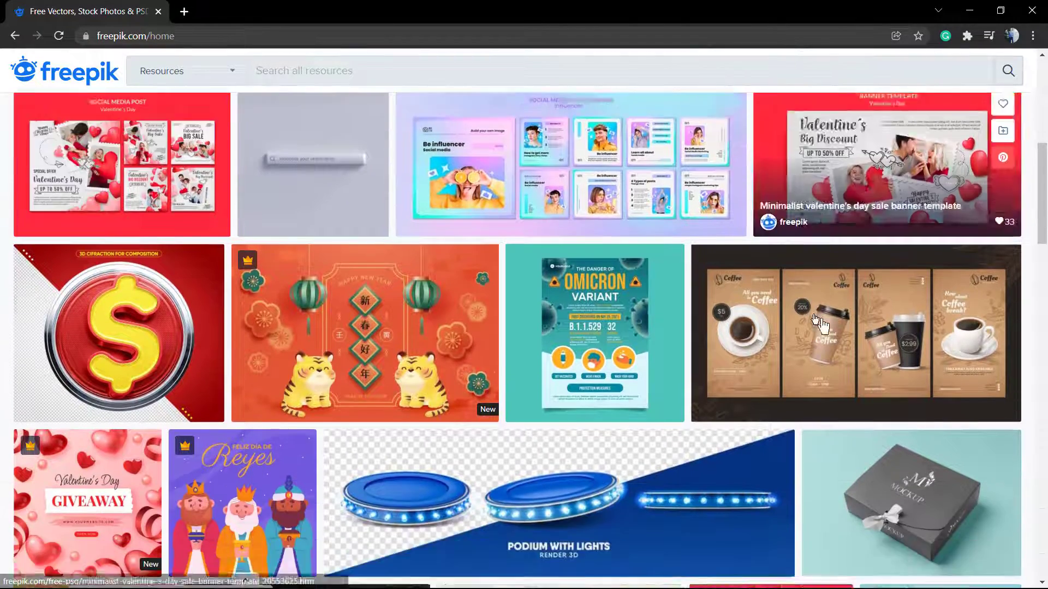
pyautogui.scroll(-3, 651, 306)
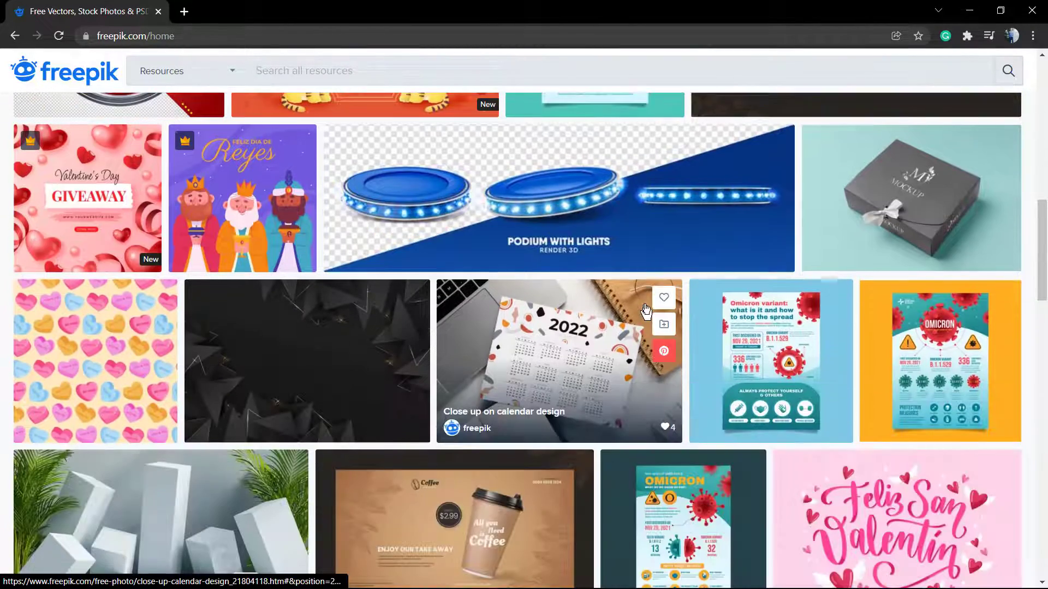
# - Open the 'Black wallpaper with abstract design' vector and free-download it as a zip
pyautogui.click(282, 374)
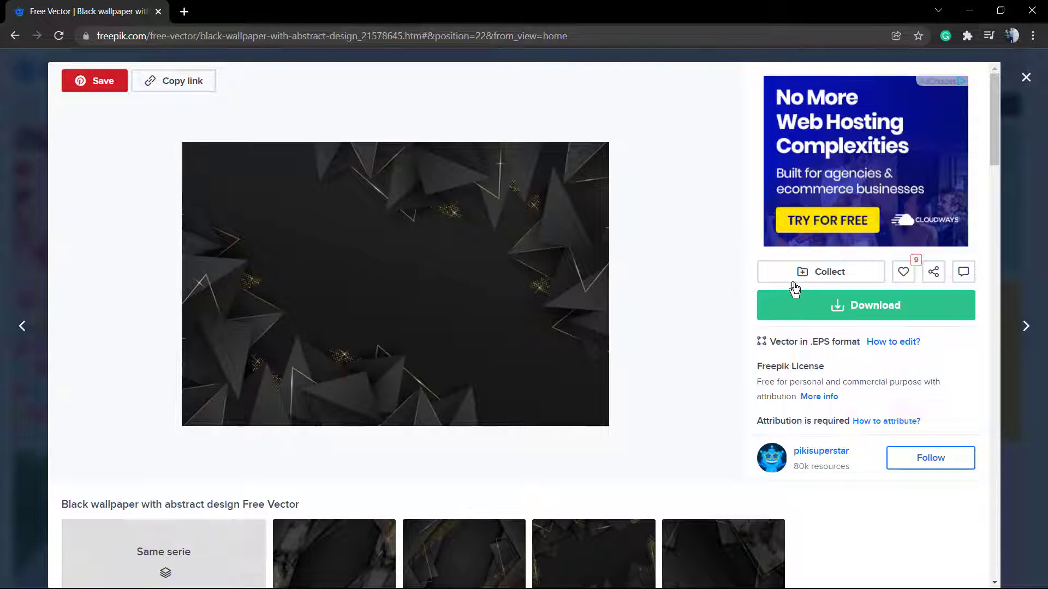
pyautogui.scroll(-5, 809, 304)
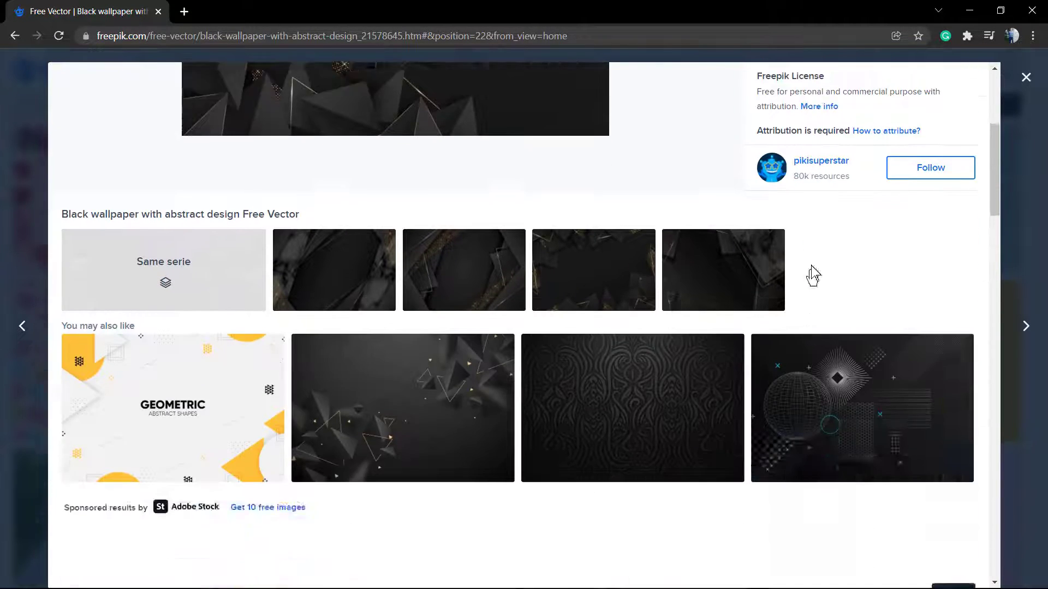
pyautogui.scroll(5, 812, 275)
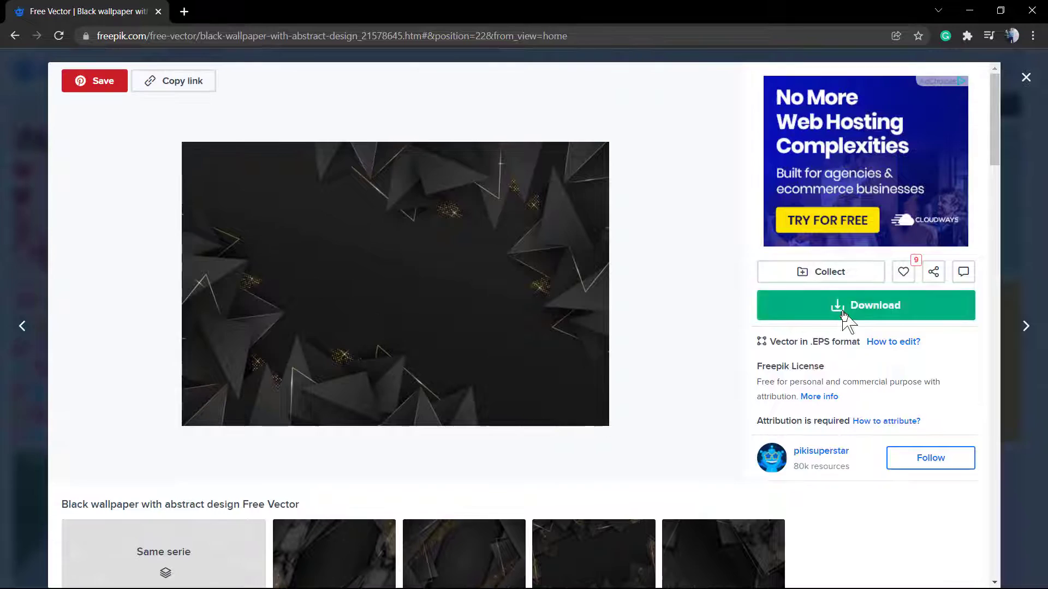
pyautogui.click(844, 315)
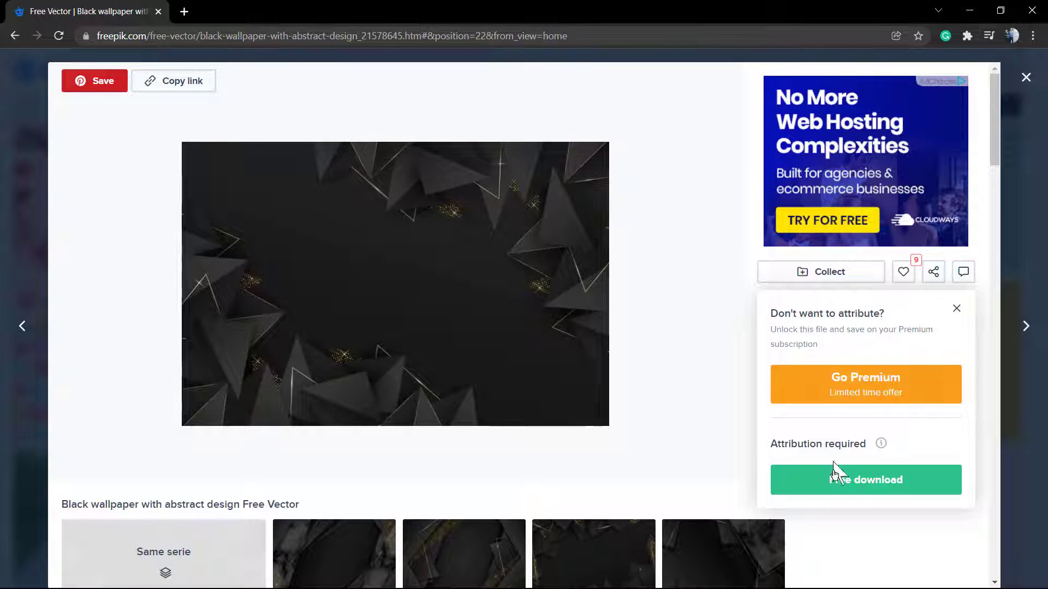
pyautogui.scroll(-2, 874, 464)
pyautogui.scroll(2, 874, 399)
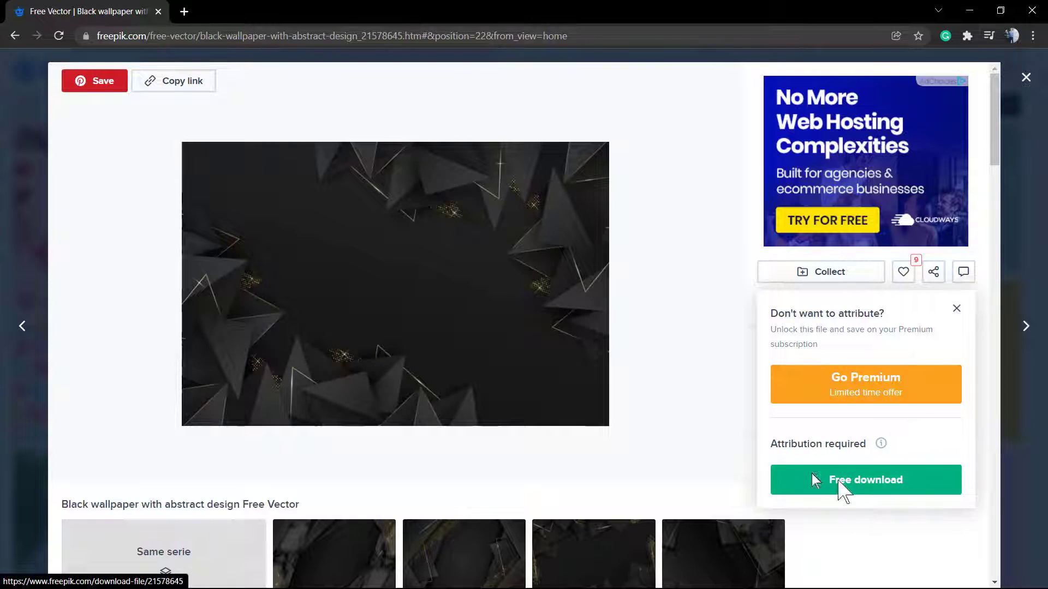
pyautogui.click(844, 488)
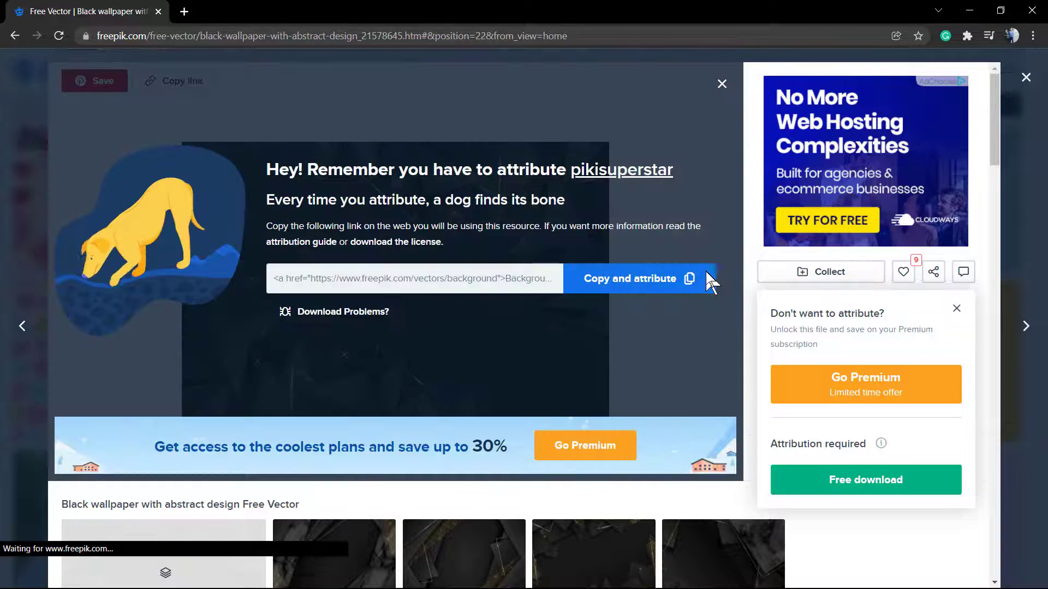
# - Copy the wallpaper's attribution link
pyautogui.click(710, 279)
pyautogui.click(956, 309)
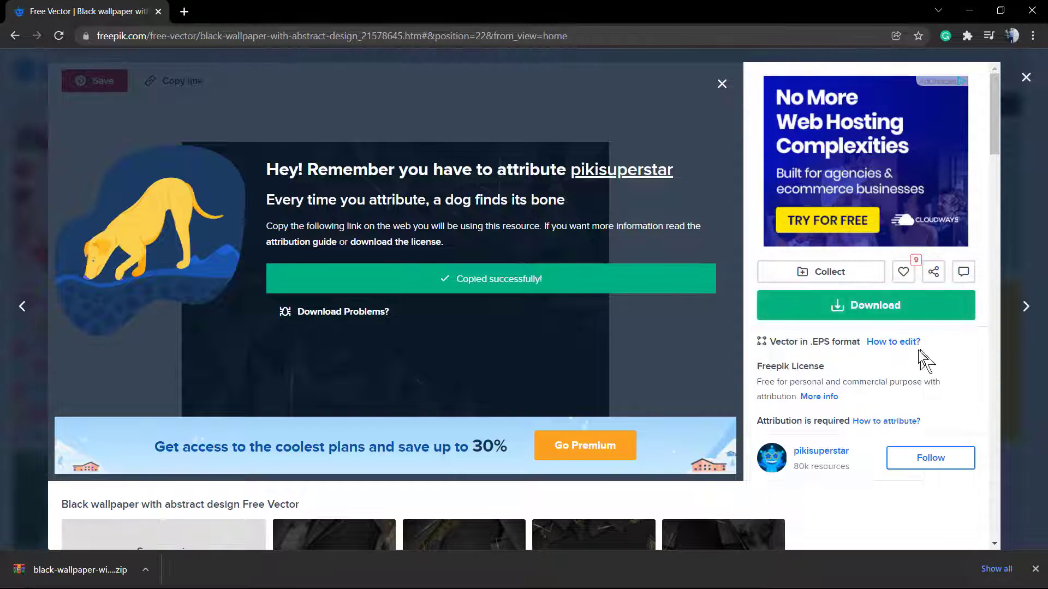
pyautogui.scroll(-1, 884, 411)
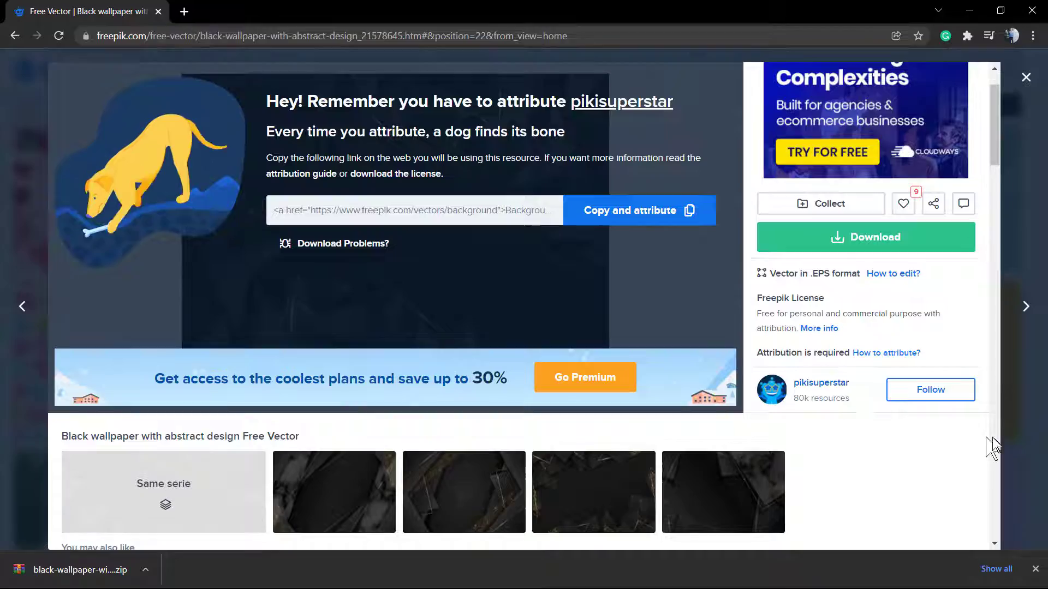
# - Return home, limit the Resources filter to Free, and scroll down to the Search bar template
pyautogui.press('Escape')
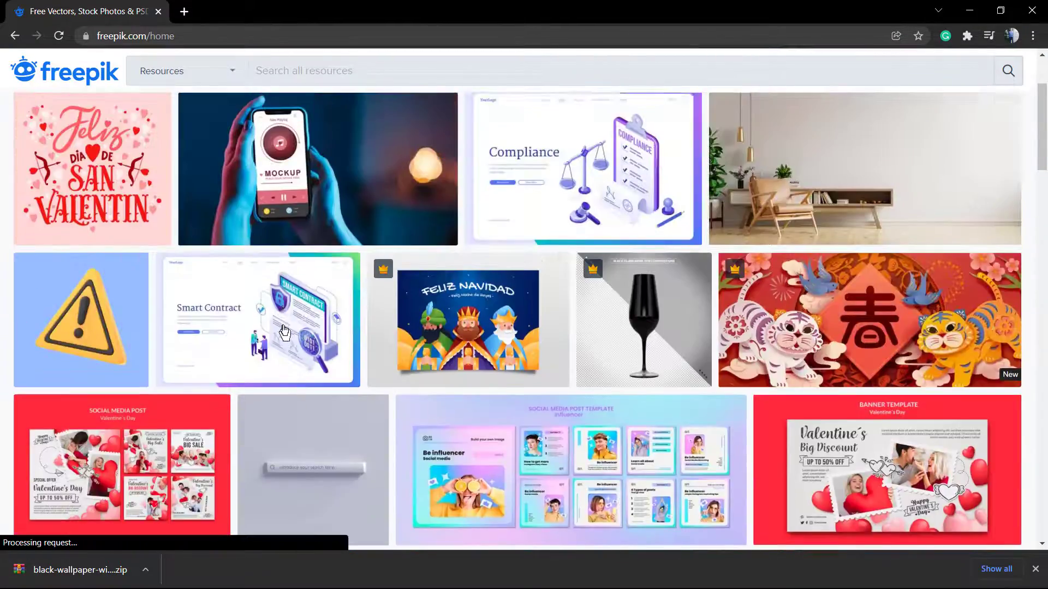
pyautogui.scroll(-10, 282, 328)
pyautogui.scroll(11, 275, 325)
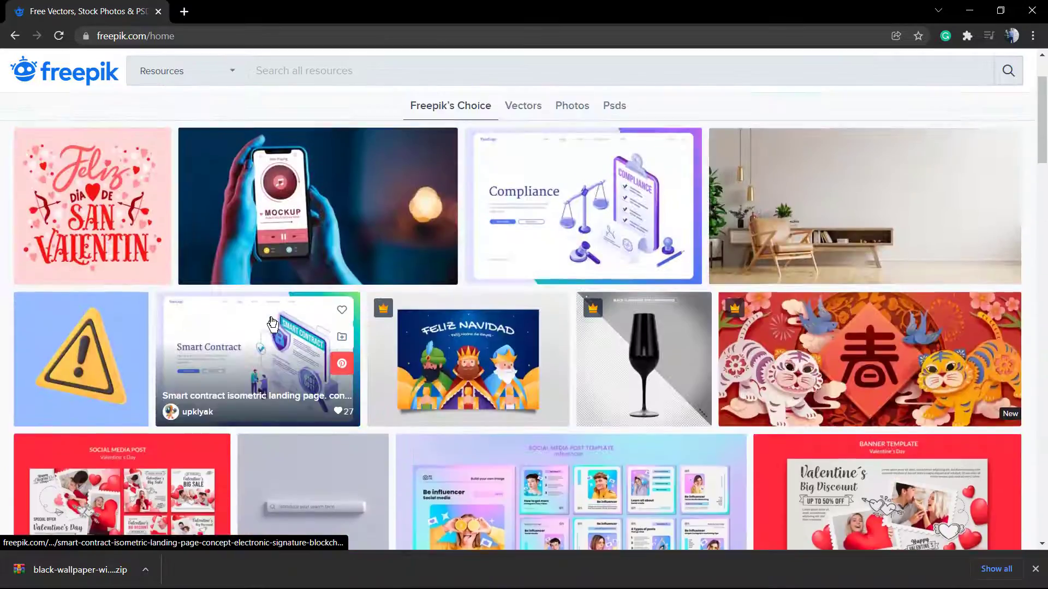
pyautogui.scroll(2, 272, 324)
pyautogui.click(204, 112)
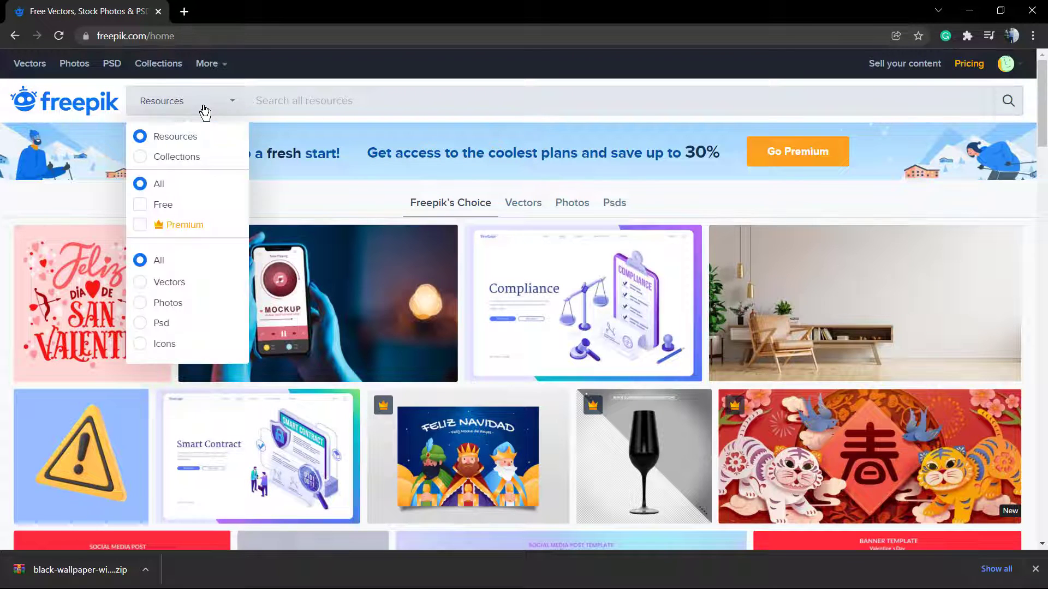
pyautogui.click(141, 206)
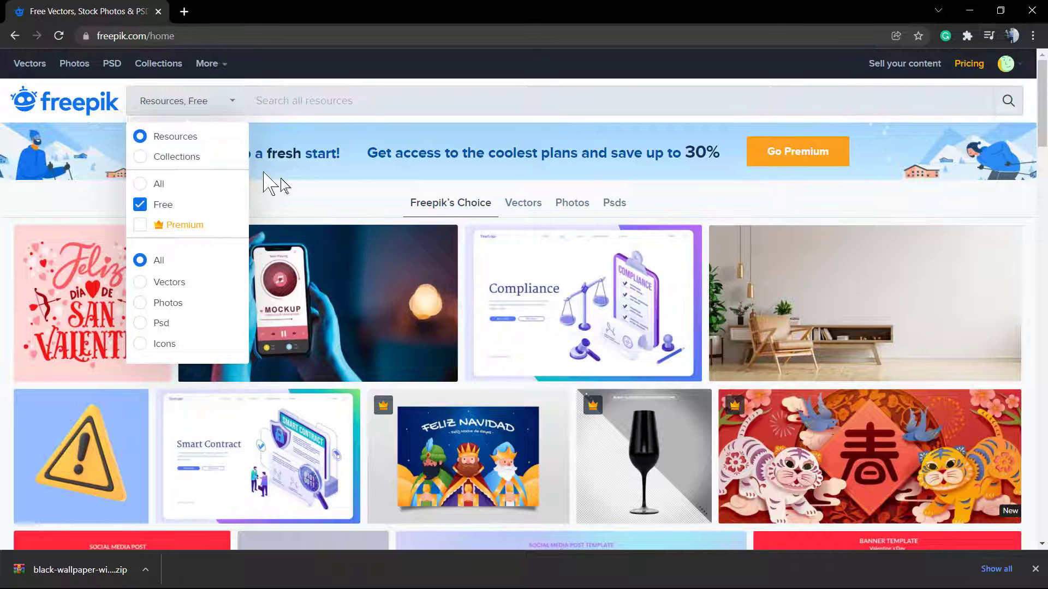
pyautogui.click(321, 203)
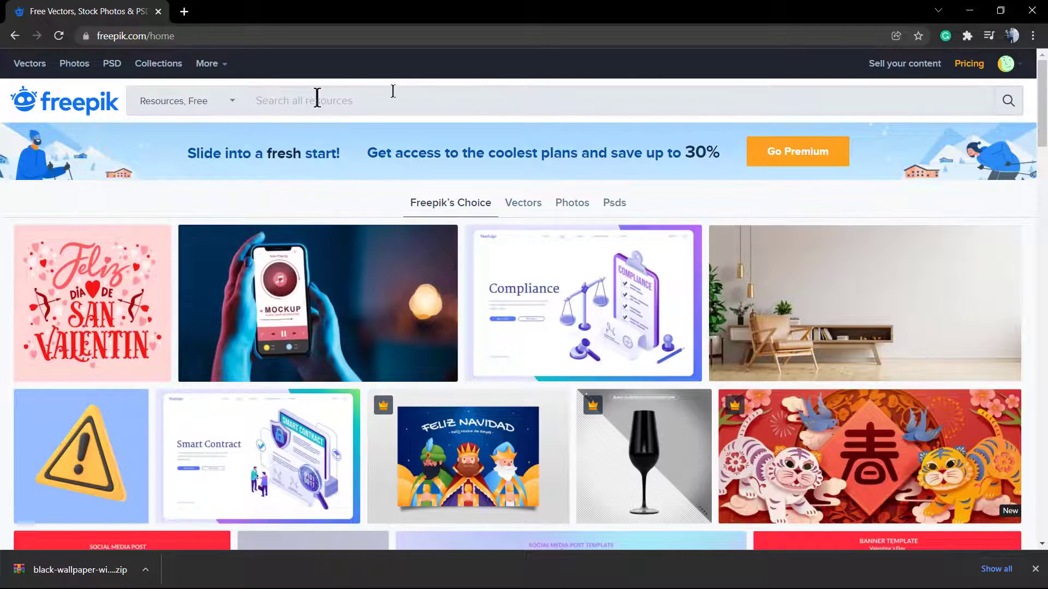
pyautogui.scroll(-15, 374, 333)
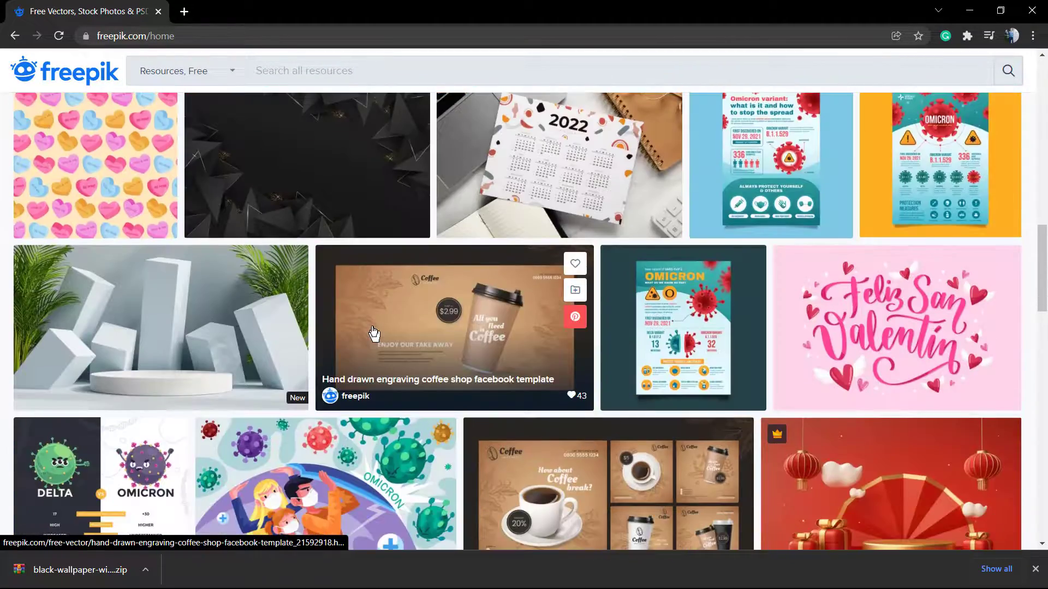
pyautogui.scroll(-6, 374, 333)
pyautogui.scroll(-5, 247, 322)
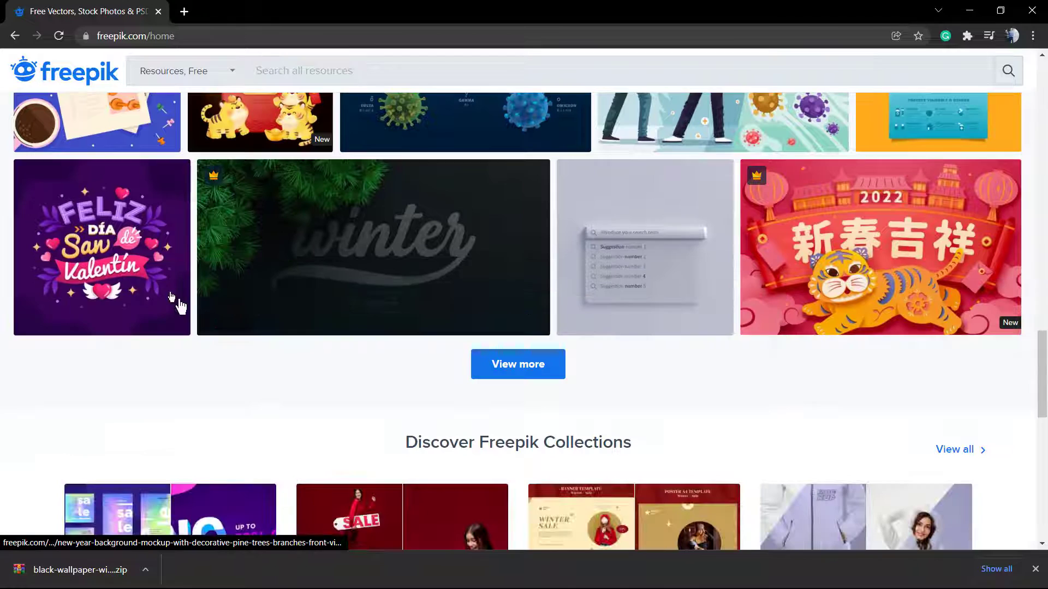
# - Preview the Search bar template PSD, start its download, then dismiss the attribution choices
pyautogui.click(643, 251)
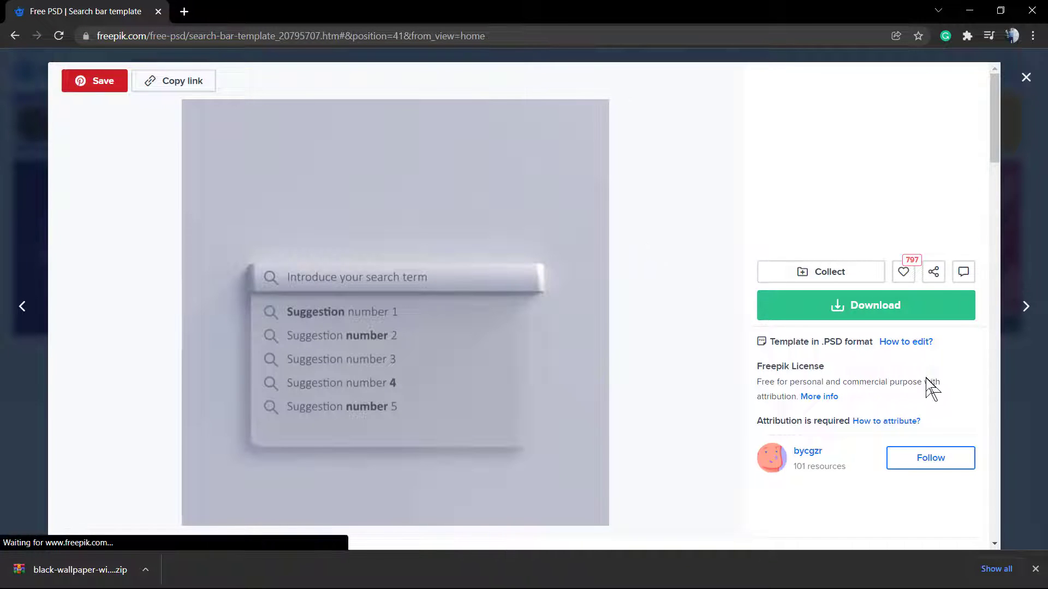
pyautogui.scroll(-3, 928, 388)
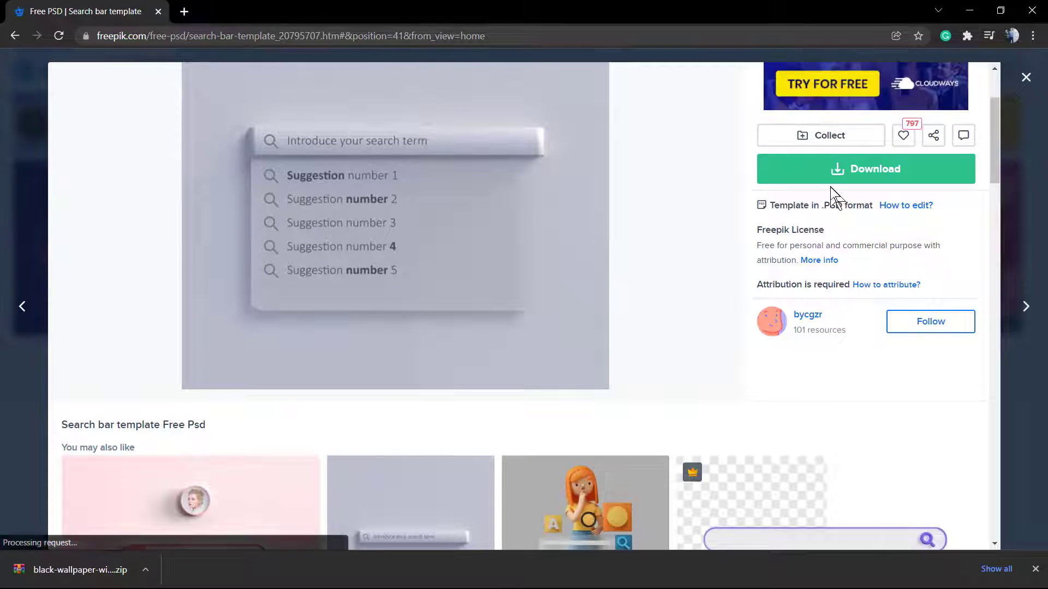
pyautogui.scroll(-8, 846, 257)
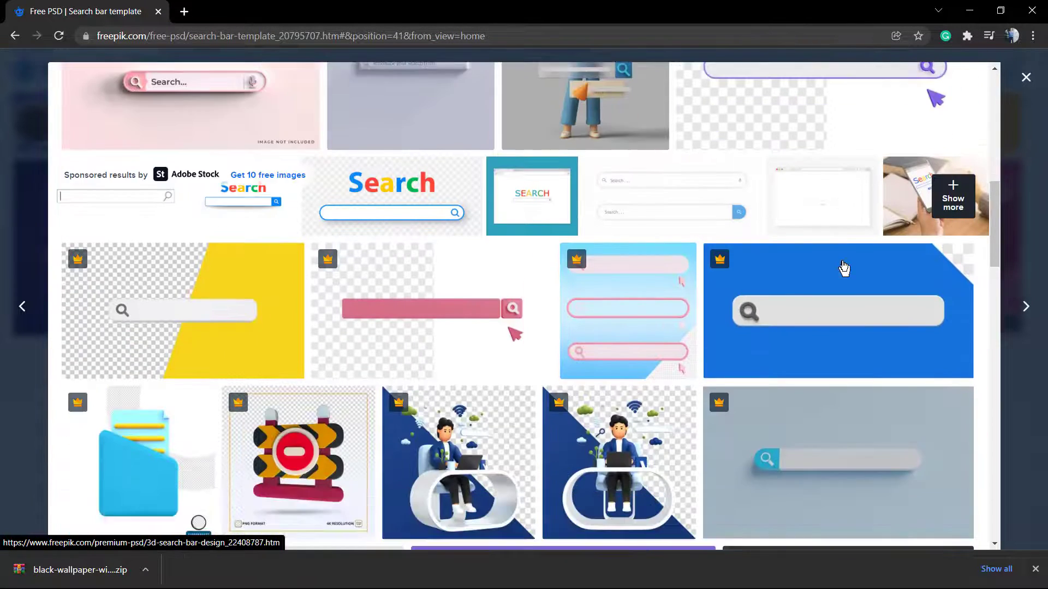
pyautogui.scroll(10, 843, 267)
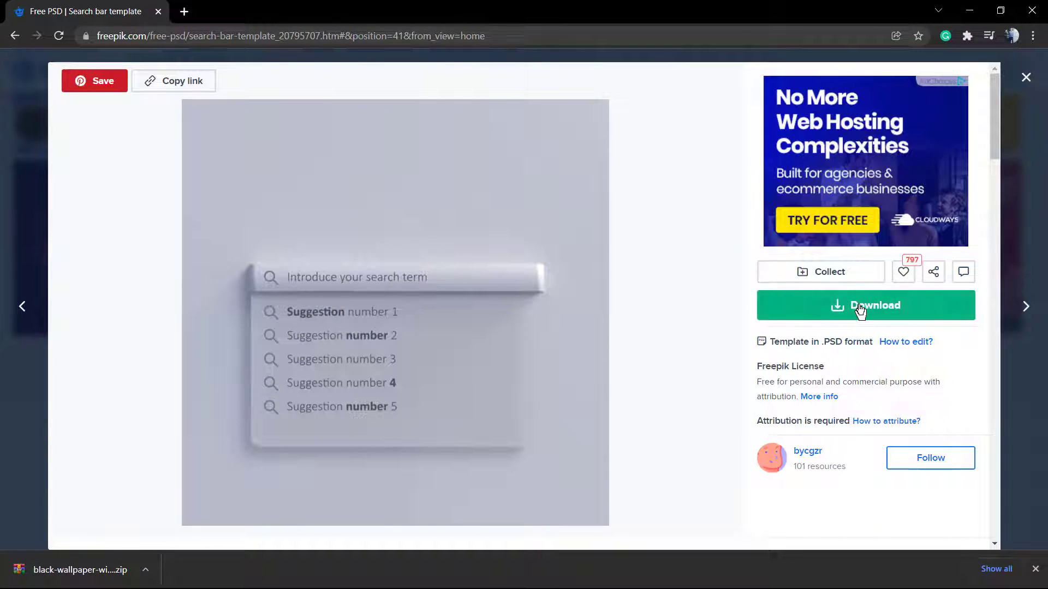
pyautogui.click(860, 310)
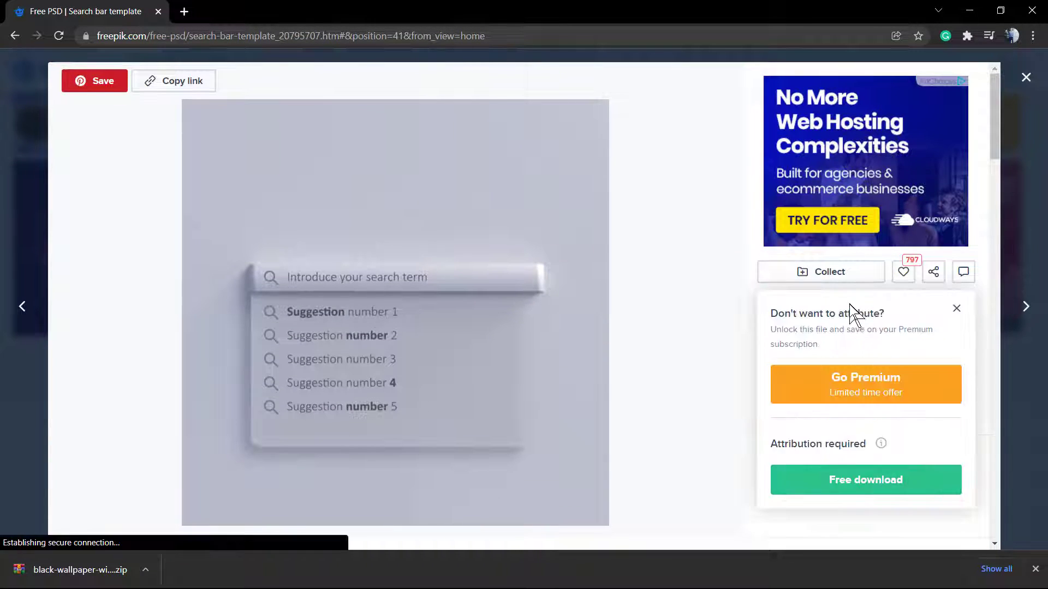
pyautogui.click(950, 310)
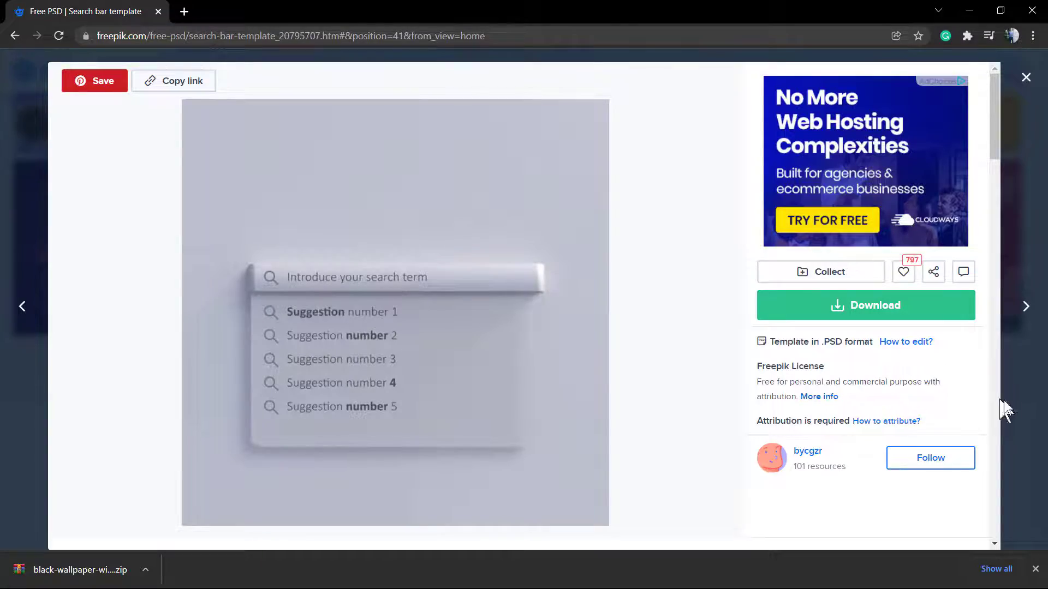
# - Close the template preview and scroll back to the top of the page
pyautogui.click(1020, 405)
pyautogui.scroll(-8, 882, 351)
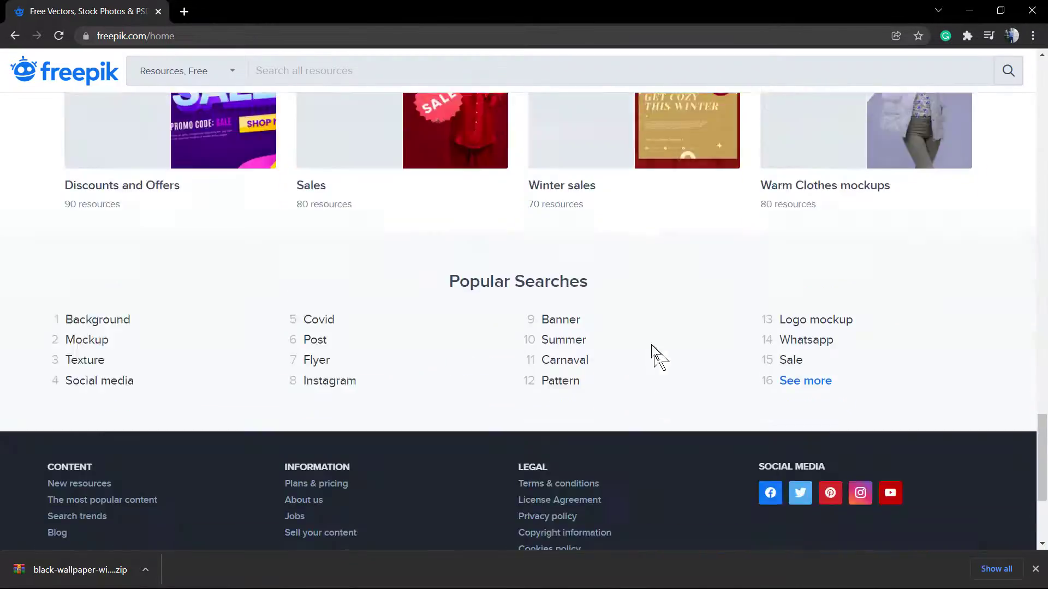
pyautogui.scroll(3, 655, 355)
pyautogui.scroll(15, 638, 343)
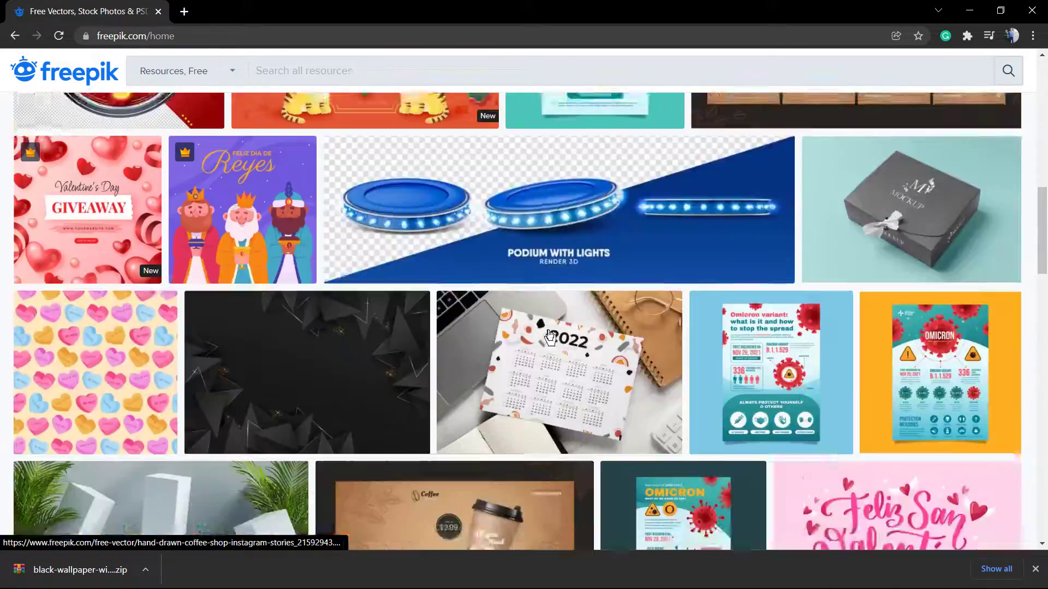
pyautogui.scroll(2, 540, 328)
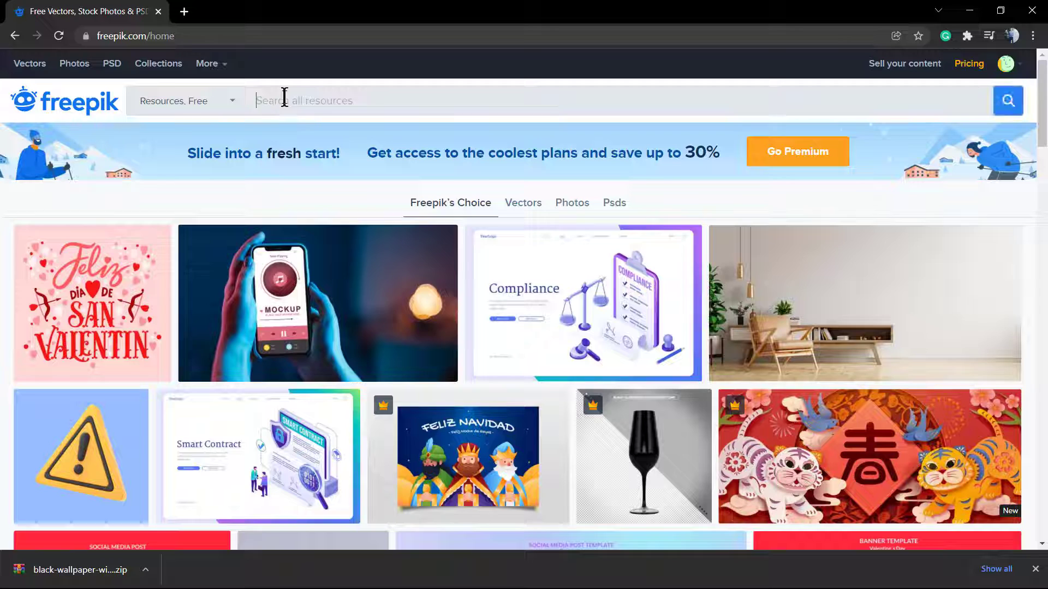
# - Search free resources for 'car' and open the black car on the road photo
pyautogui.write('car')
pyautogui.press('Return')
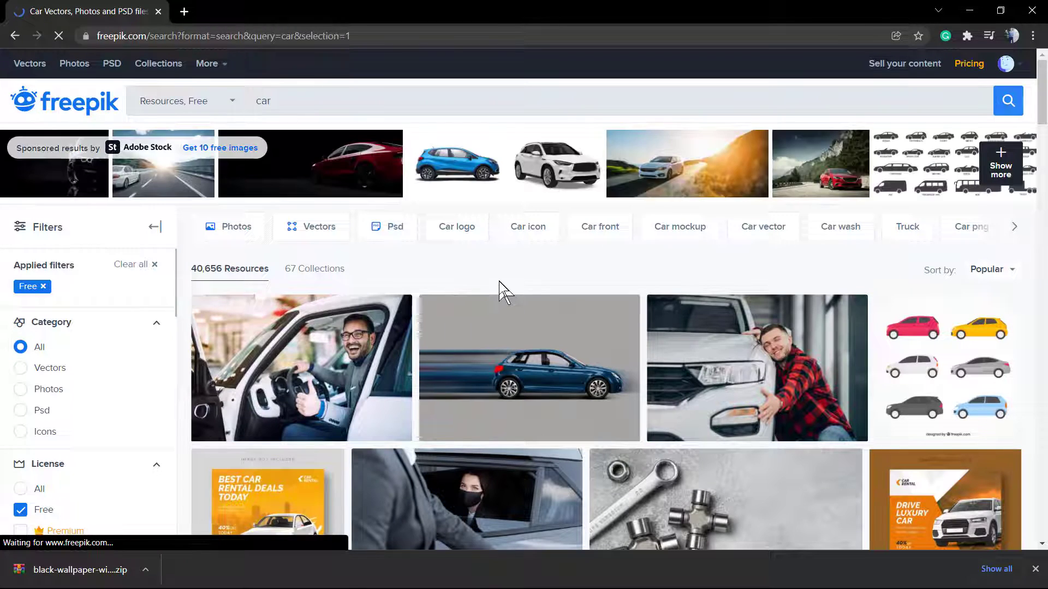
pyautogui.scroll(-3, 562, 304)
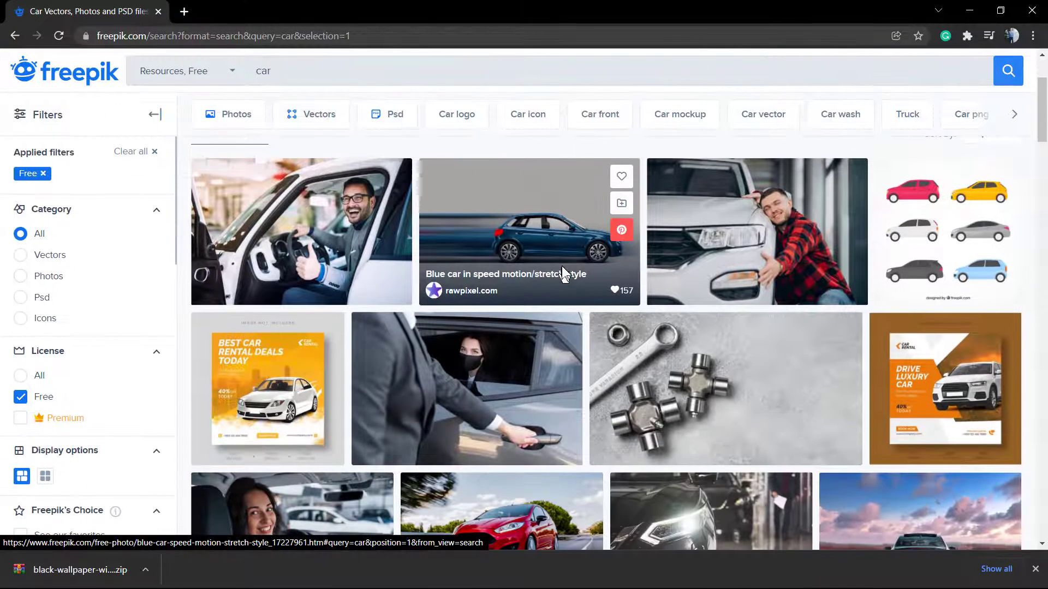
pyautogui.scroll(-4, 559, 268)
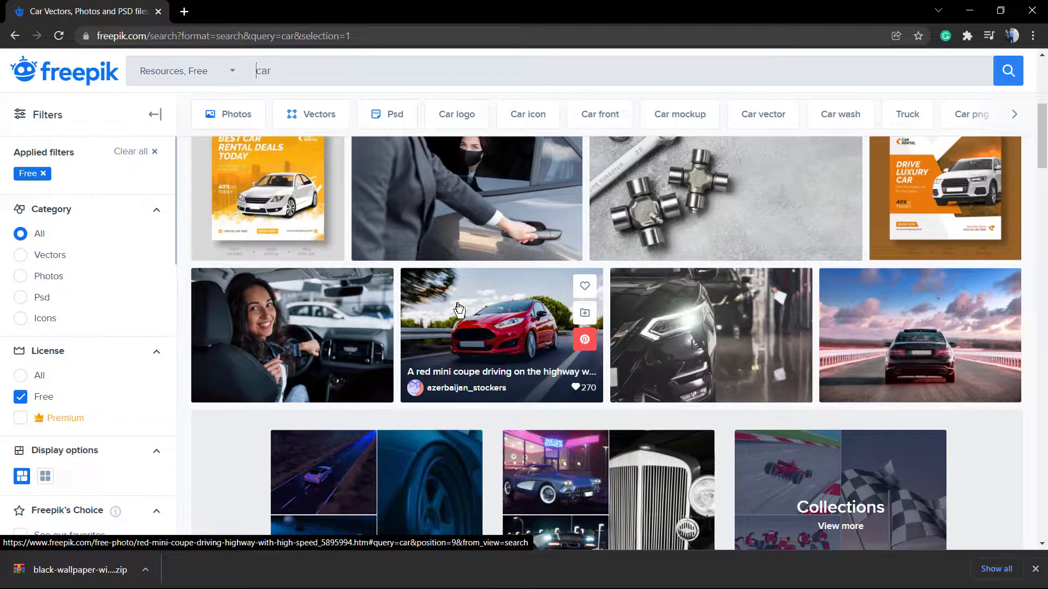
pyautogui.scroll(-3, 458, 309)
pyautogui.click(879, 200)
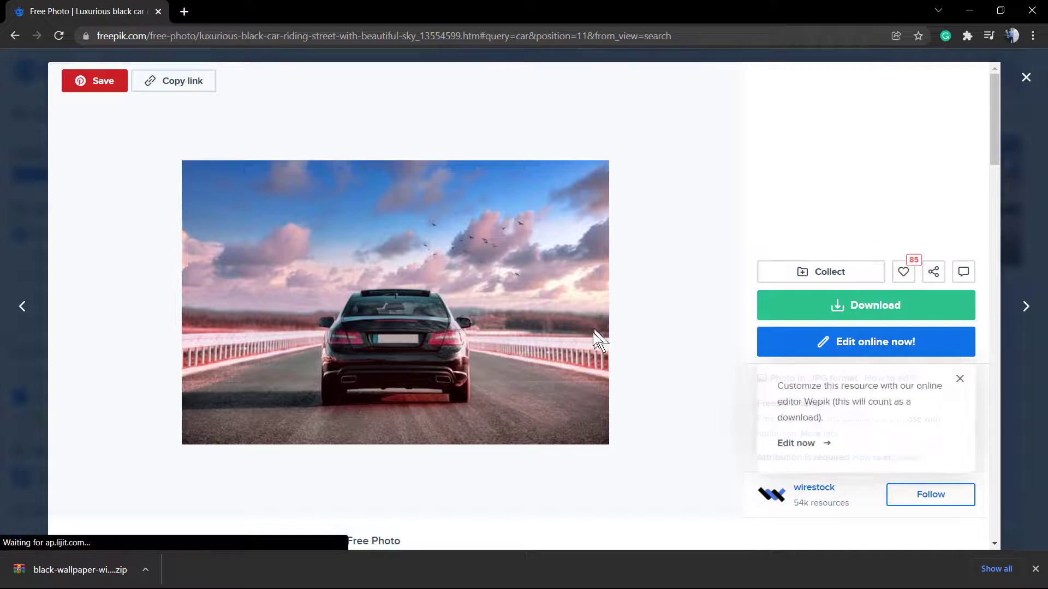
# - Dismiss the editor tip and open the black car photo in Wepik's online editor
pyautogui.click(960, 379)
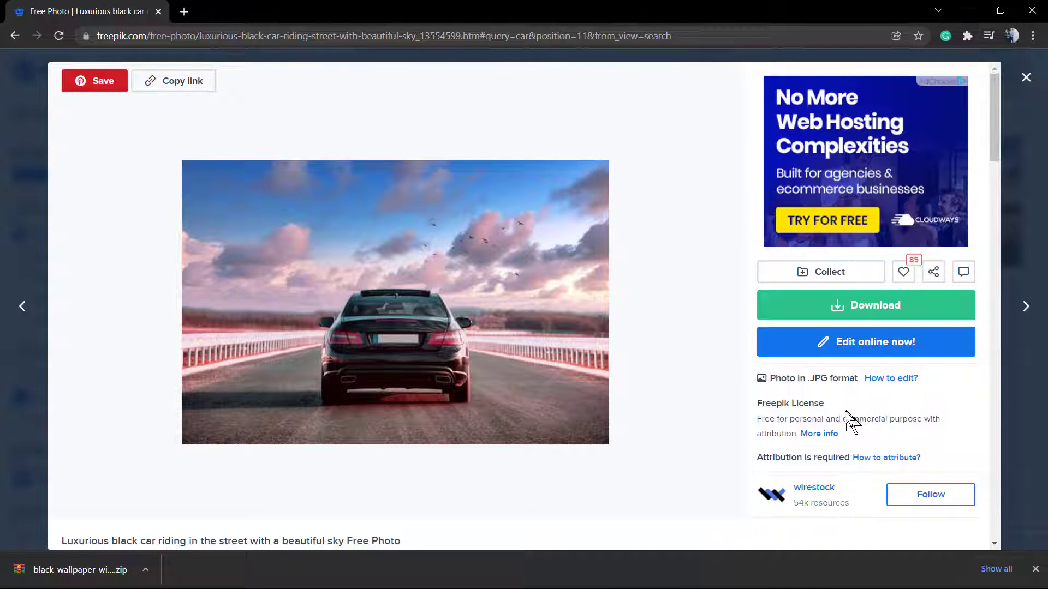
pyautogui.click(861, 341)
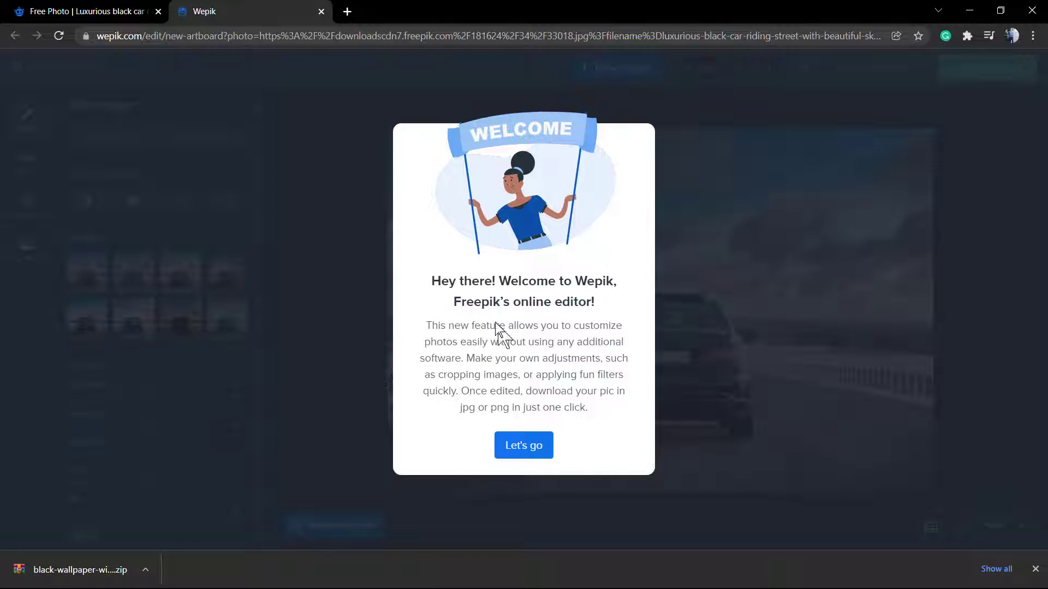
# - Try the black-and-white, warm orange and pink filters, then apply the first filter
pyautogui.click(525, 449)
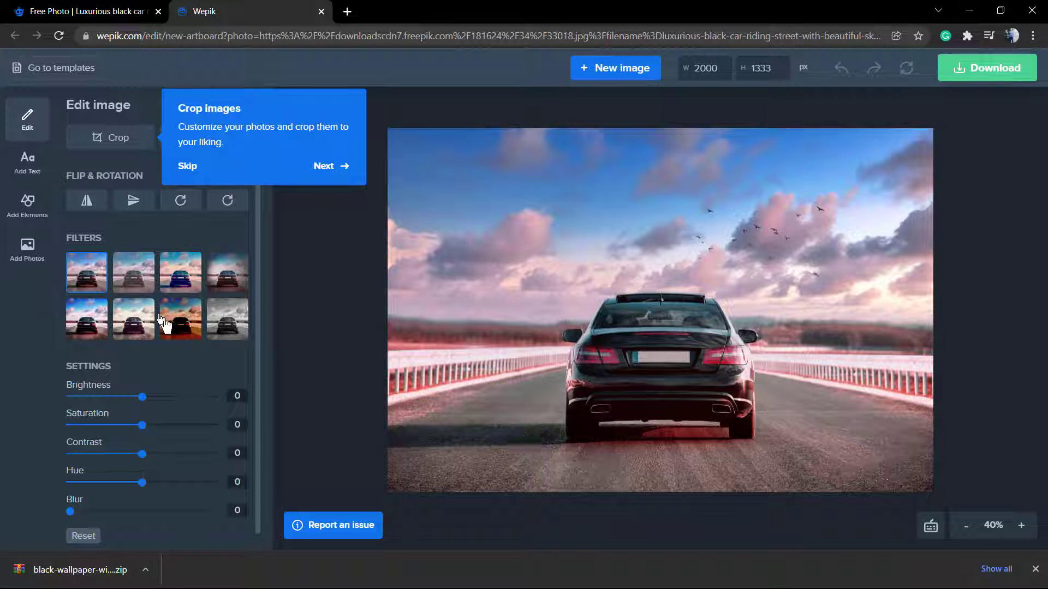
pyautogui.click(228, 340)
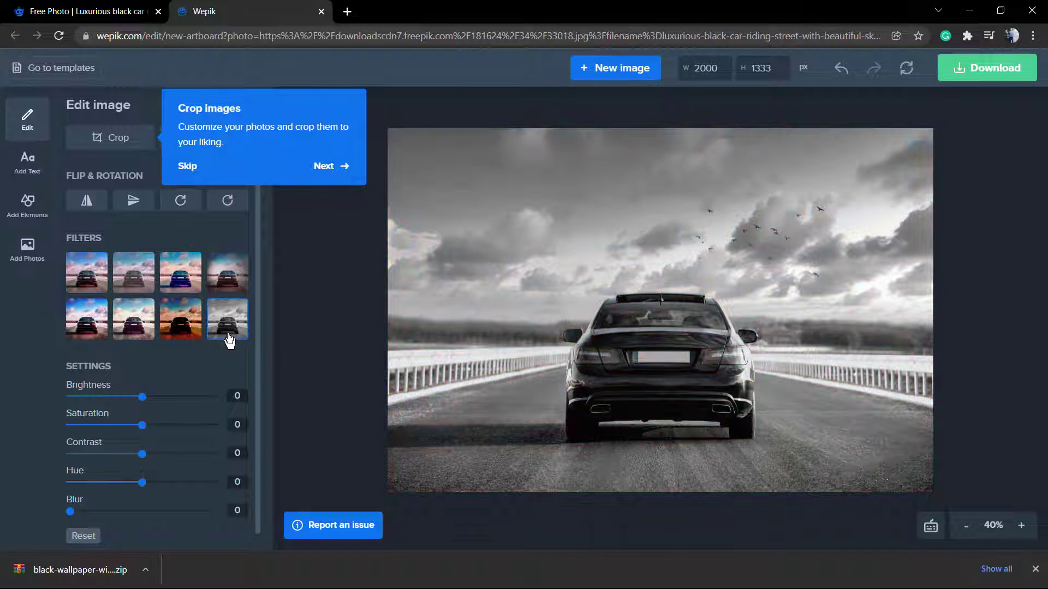
pyautogui.click(190, 332)
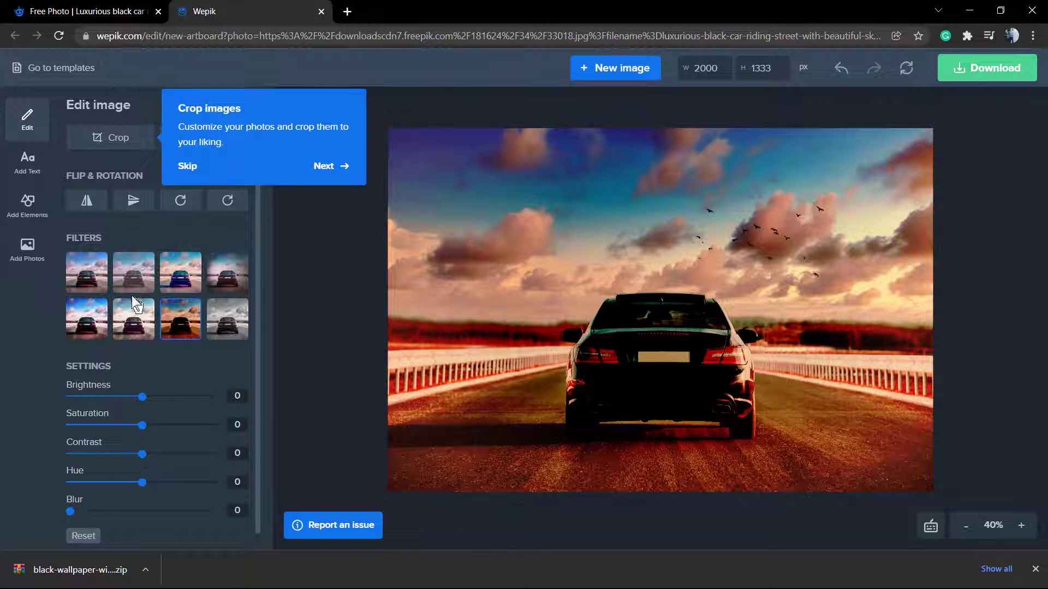
pyautogui.click(128, 279)
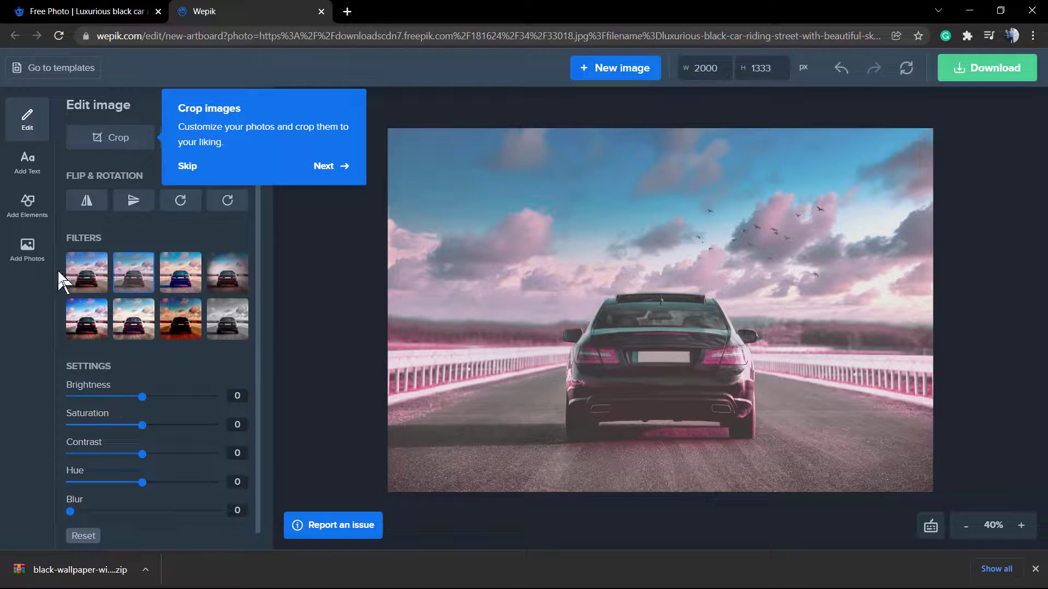
pyautogui.click(91, 283)
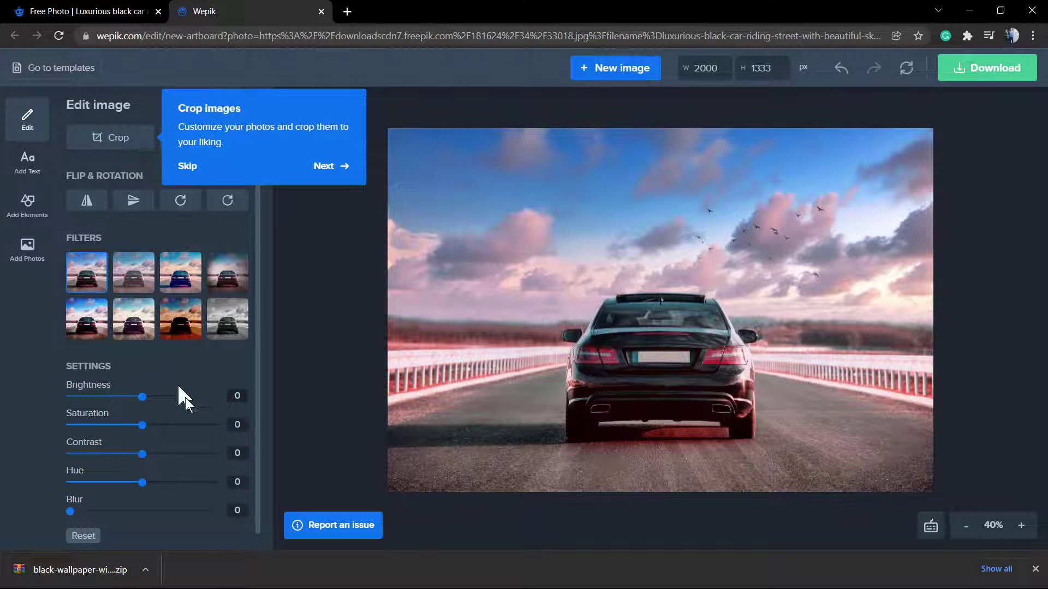
# - Set the photo's brightness to 10 with the Settings slider
pyautogui.moveTo(143, 396); pyautogui.dragTo(84, 399)
pyautogui.moveTo(7, 418); pyautogui.dragTo(152, 425)
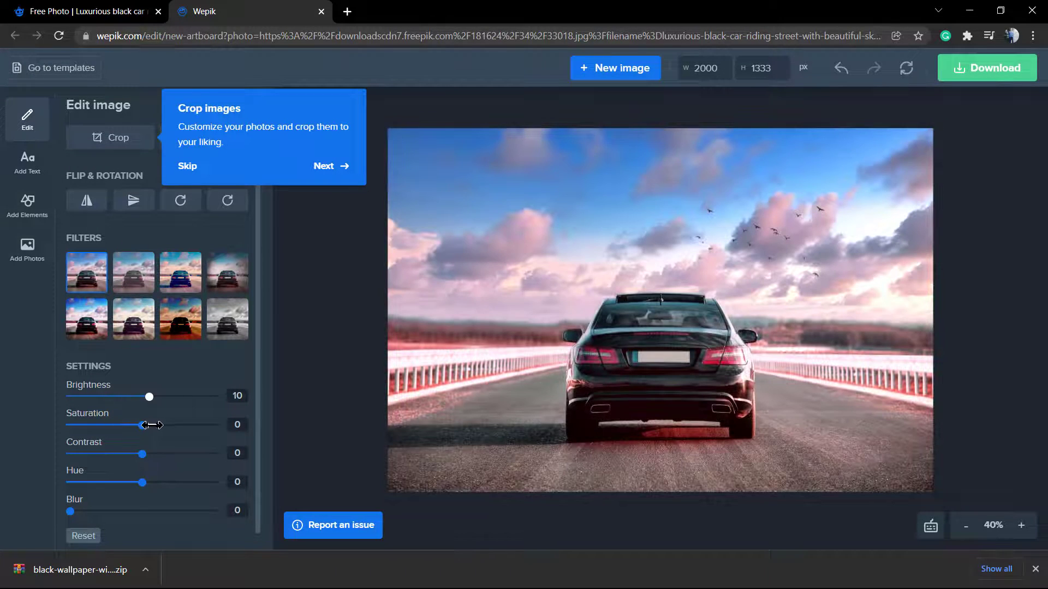
pyautogui.scroll(-1, 146, 356)
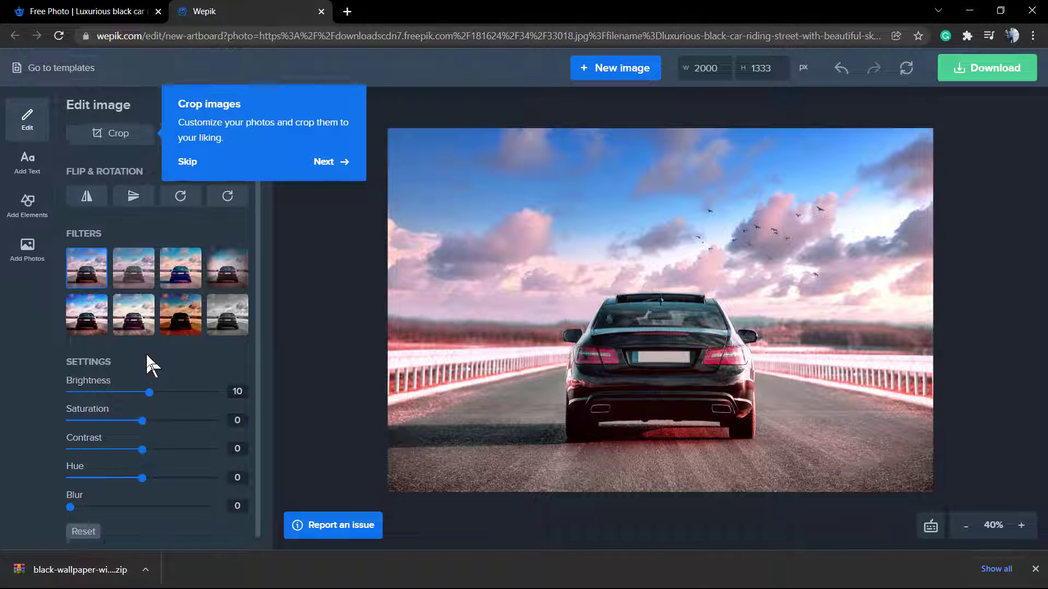
pyautogui.moveTo(70, 496)
pyautogui.mouseDown()
pyautogui.moveTo(298, 493)
pyautogui.moveTo(83, 497)
pyautogui.mouseUp()
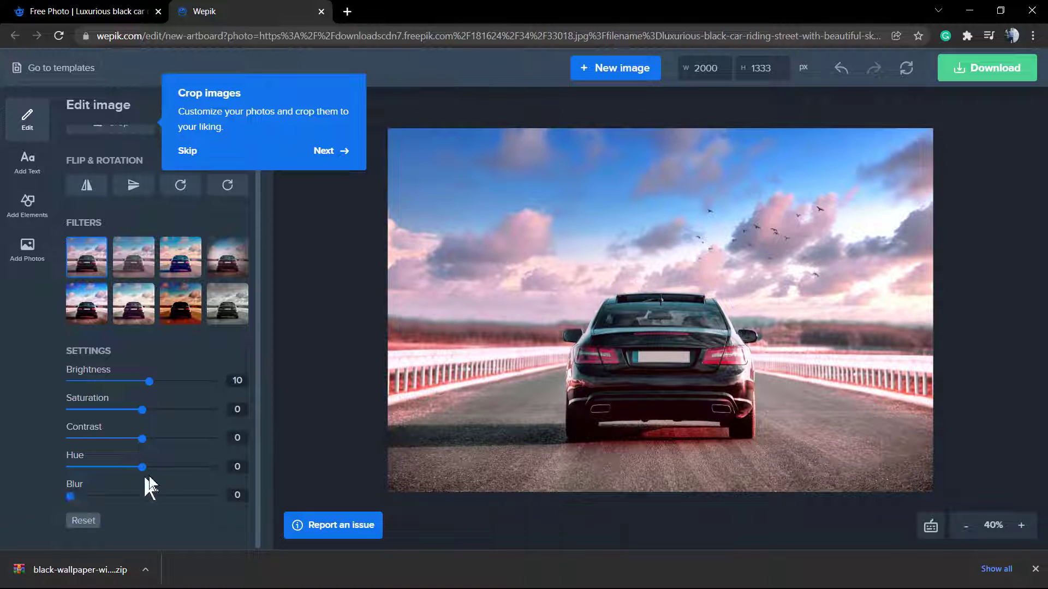
pyautogui.scroll(1, 164, 363)
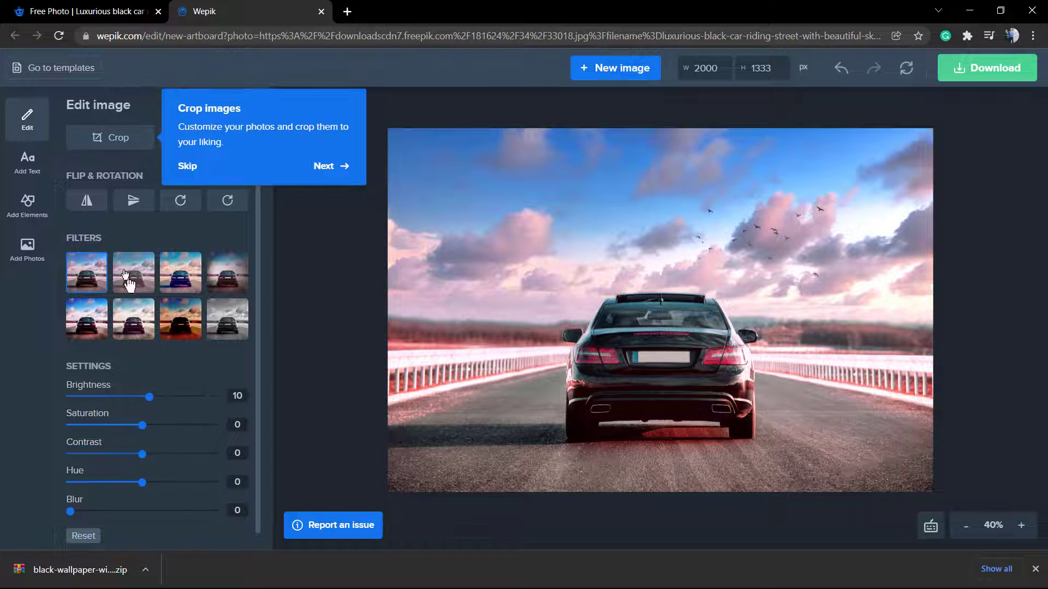
# - Advance the onboarding tour through the filters, settings and download tips
pyautogui.click(334, 173)
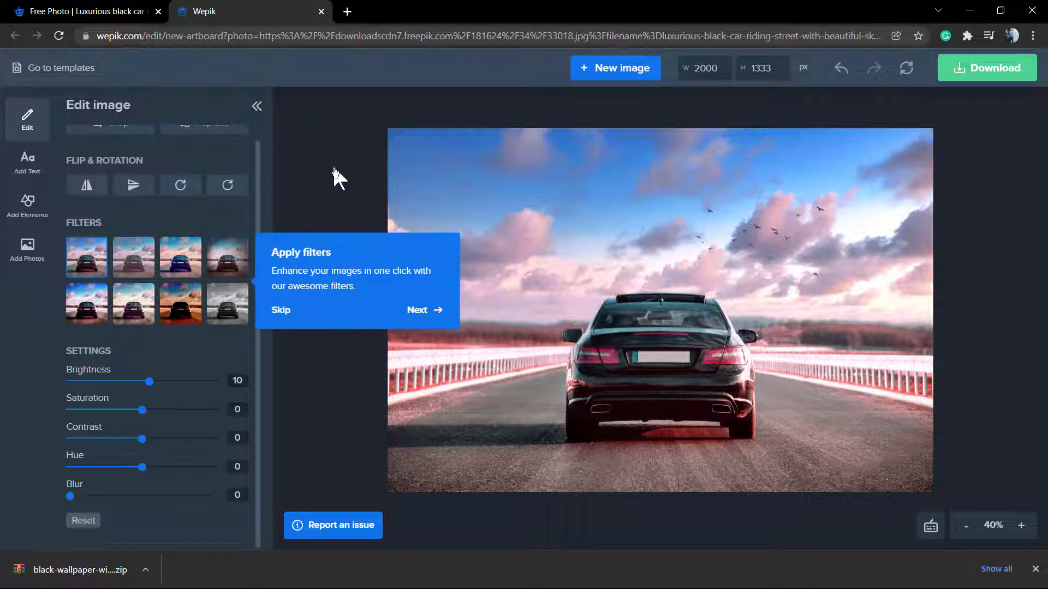
pyautogui.click(426, 310)
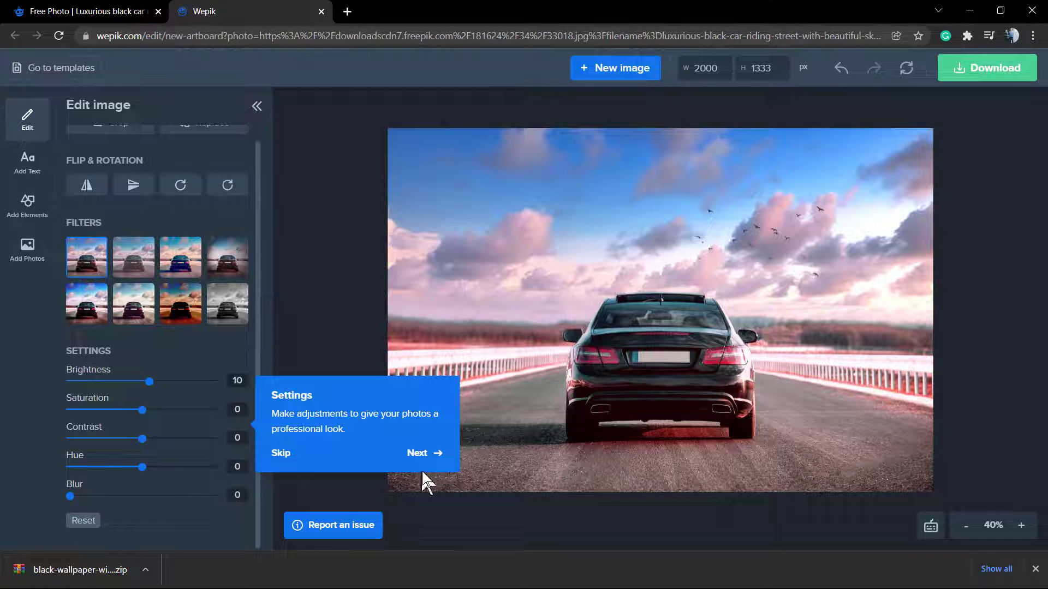
pyautogui.click(416, 453)
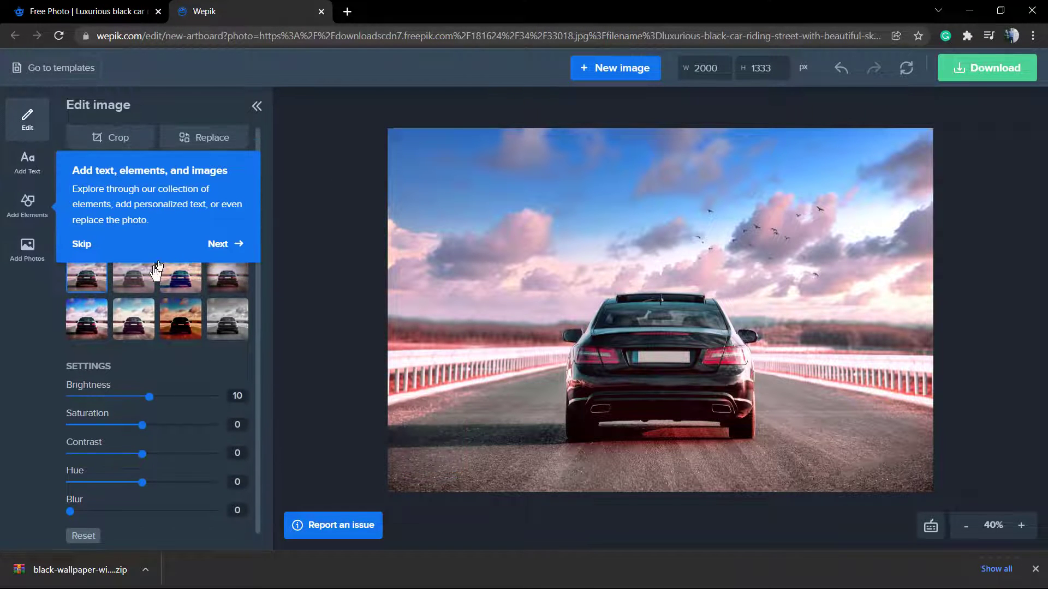
pyautogui.click(226, 244)
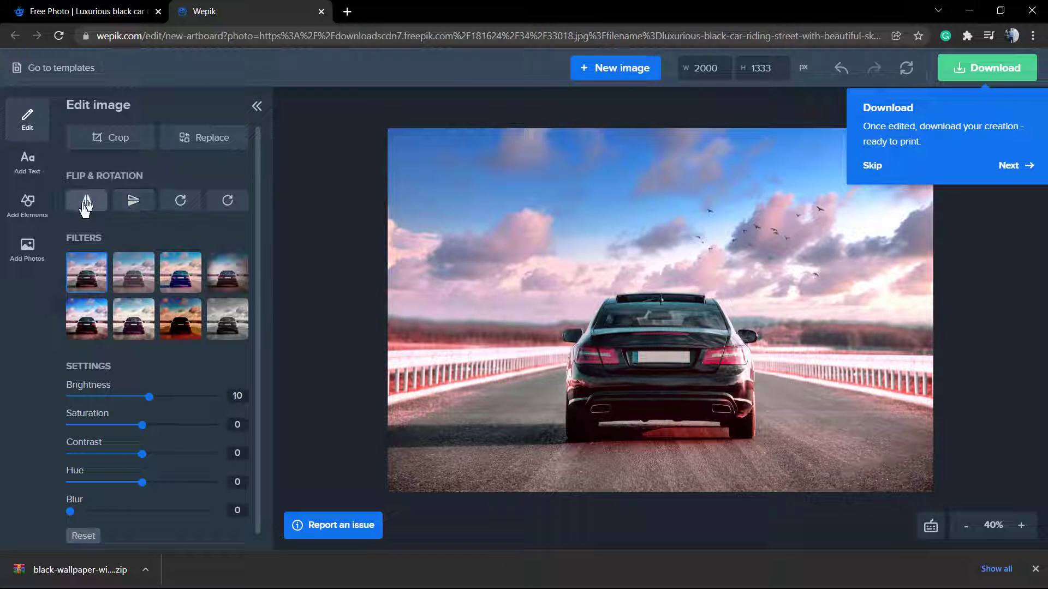
# - Browse Pexels and Freepik stock photos in the Replace image picker
pyautogui.click(228, 143)
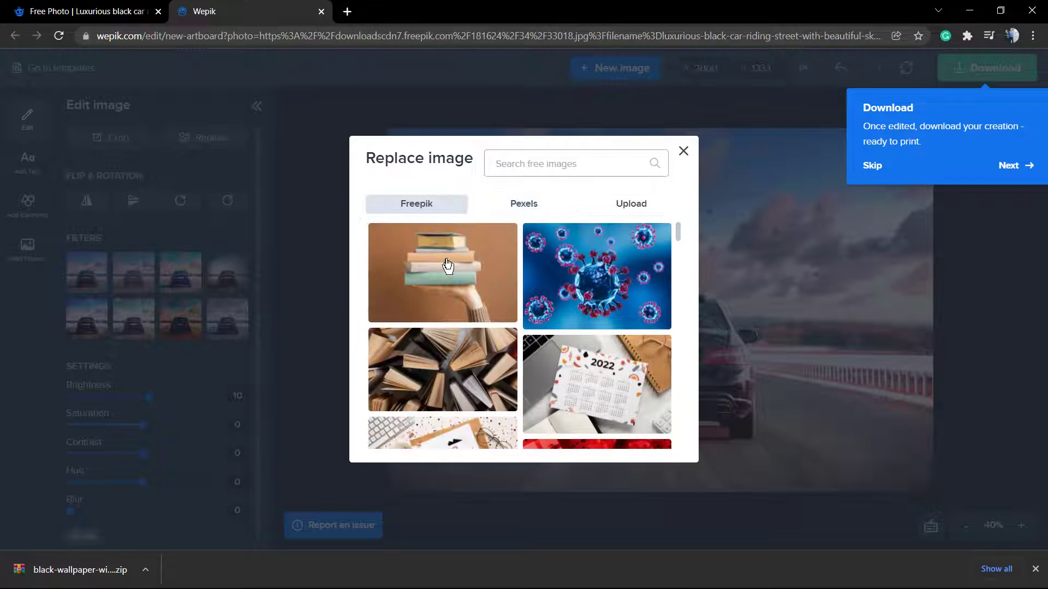
pyautogui.click(531, 212)
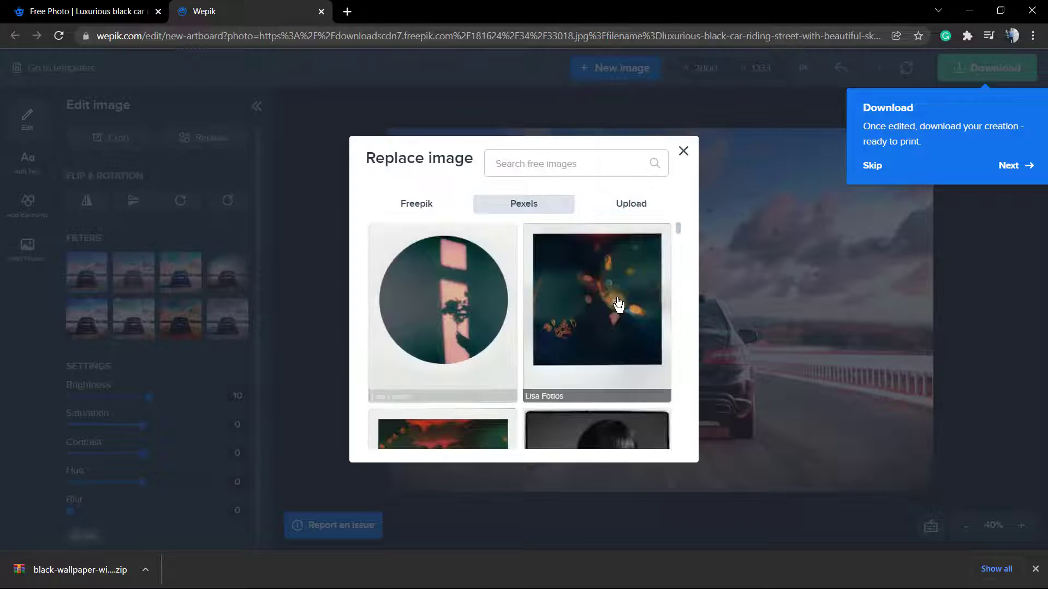
pyautogui.scroll(-3, 464, 322)
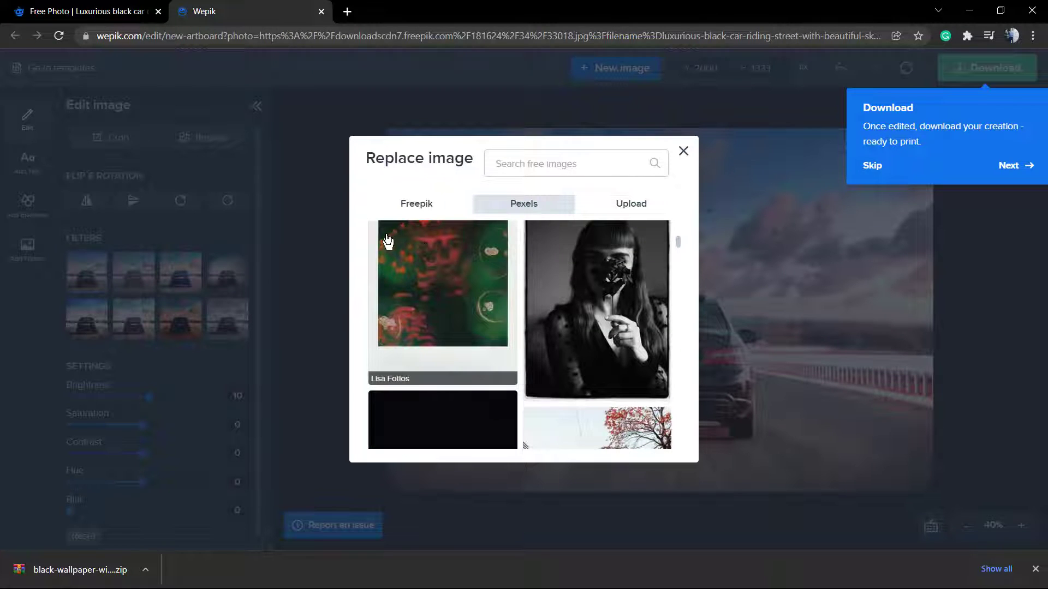
pyautogui.scroll(-5, 415, 267)
pyautogui.scroll(1, 443, 297)
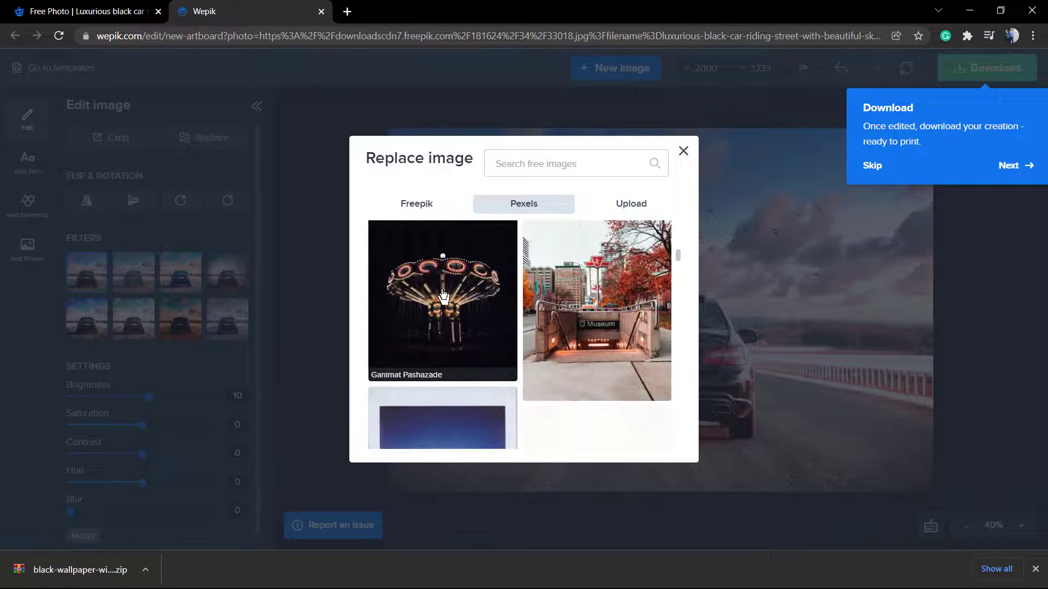
pyautogui.scroll(-5, 443, 296)
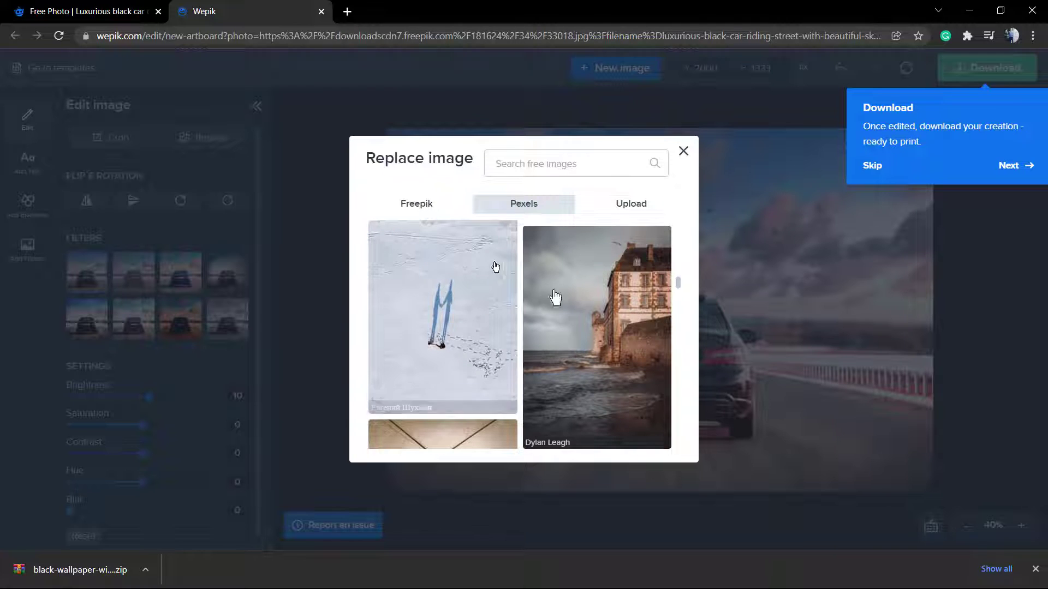
pyautogui.click(417, 212)
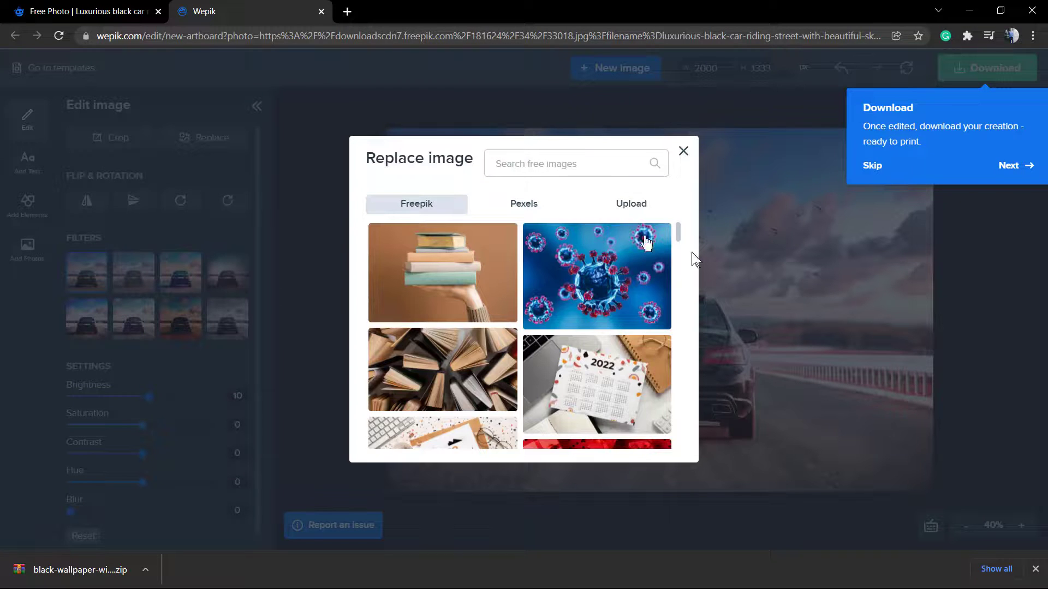
# - Close the photo picker and drag the crop's top-left corner inward
pyautogui.click(682, 151)
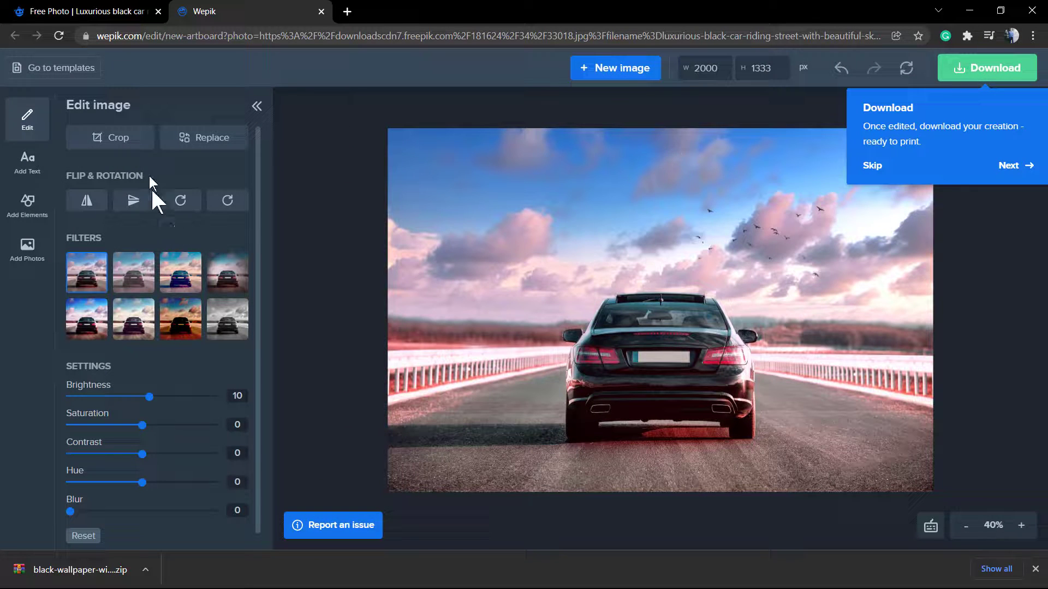
pyautogui.click(107, 140)
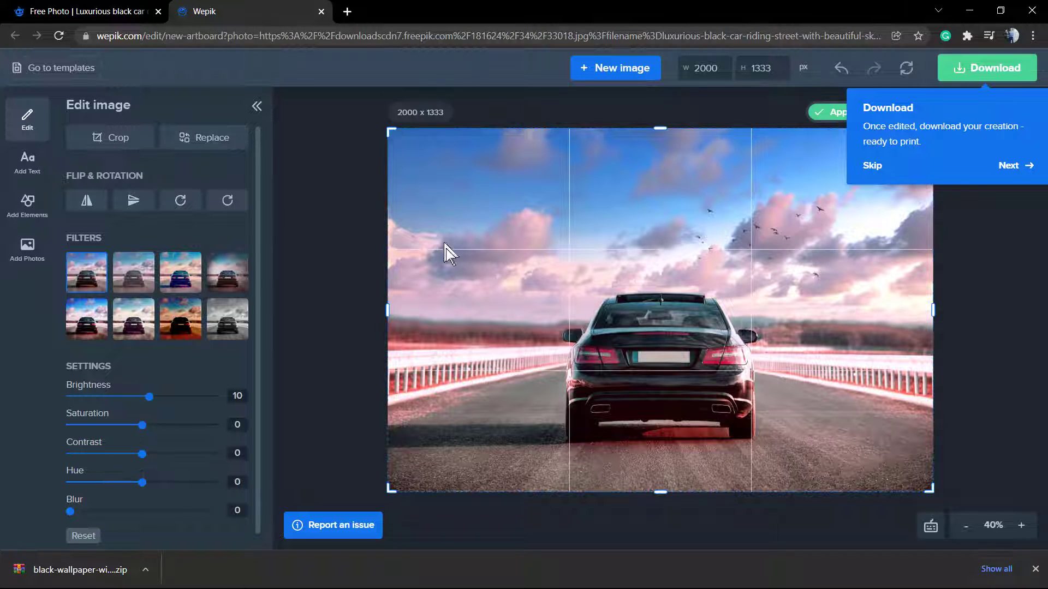
pyautogui.moveTo(390, 132); pyautogui.dragTo(8, 55)
# - Set the canvas width to 800 px, giving 800 × 533
pyautogui.click(1013, 165)
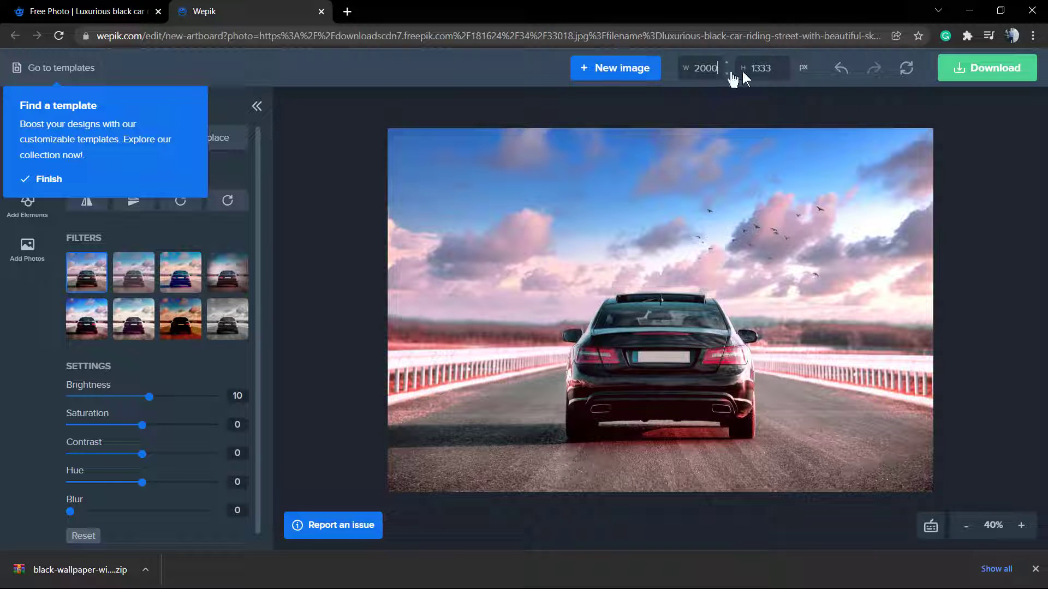
pyautogui.doubleClick(695, 63)
pyautogui.write('80')
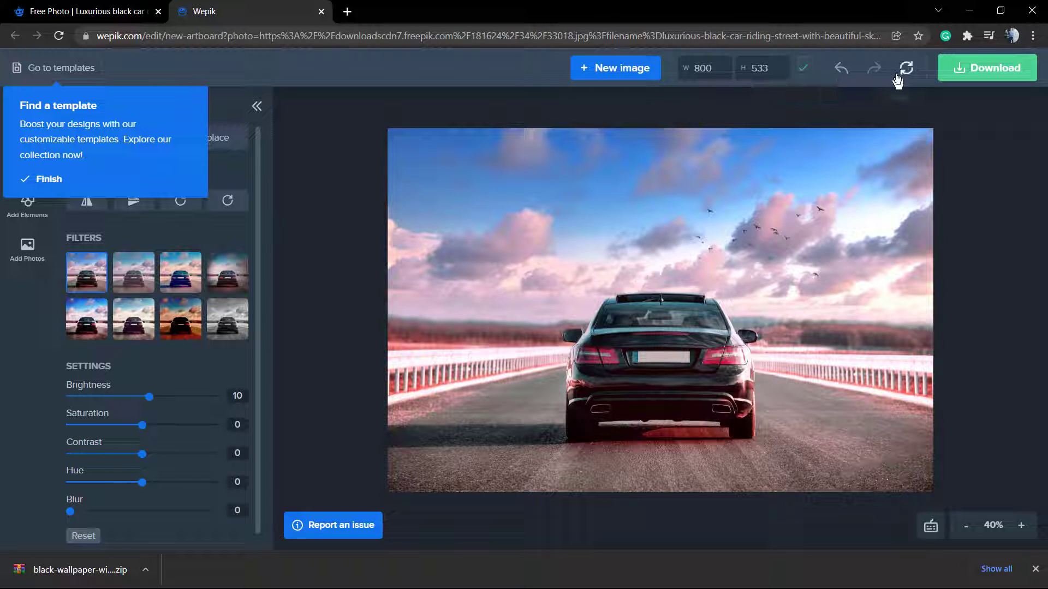
# - Finish the onboarding tour, then add an 'Example text' heading and remove it
pyautogui.click(48, 182)
pyautogui.click(26, 164)
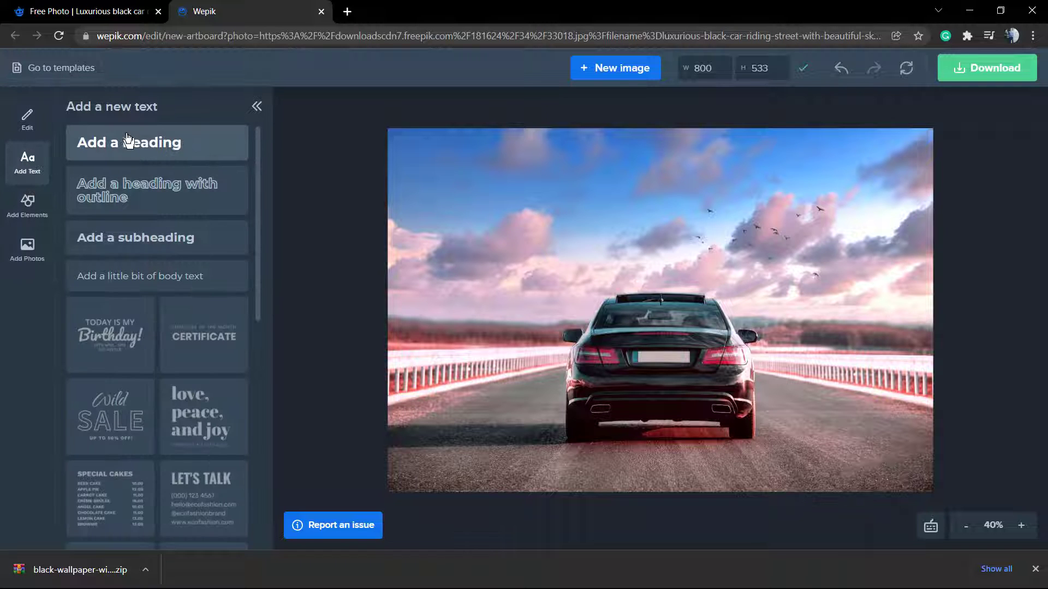
pyautogui.click(127, 140)
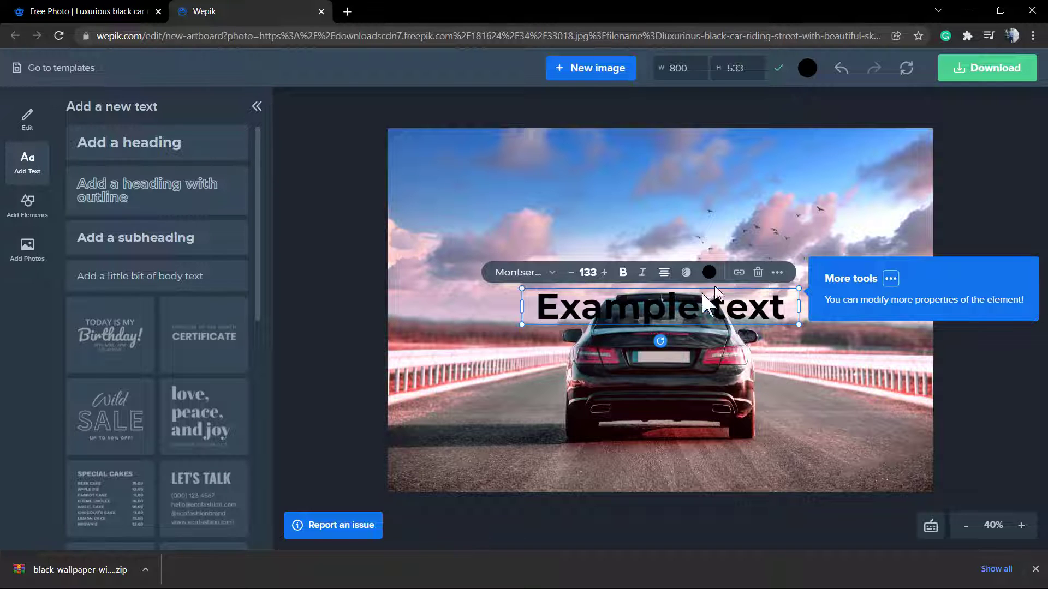
pyautogui.click(758, 273)
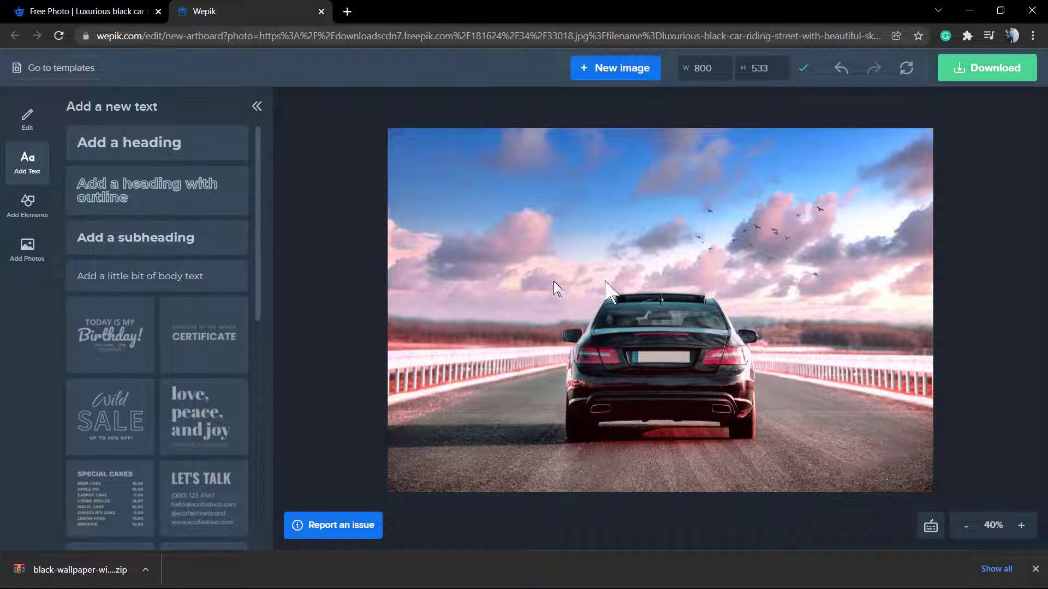
# - Add the 'Today is my Birthday!' text design and delete its 'Birthday!' and 'TODAY IS MY' lines
pyautogui.click(84, 327)
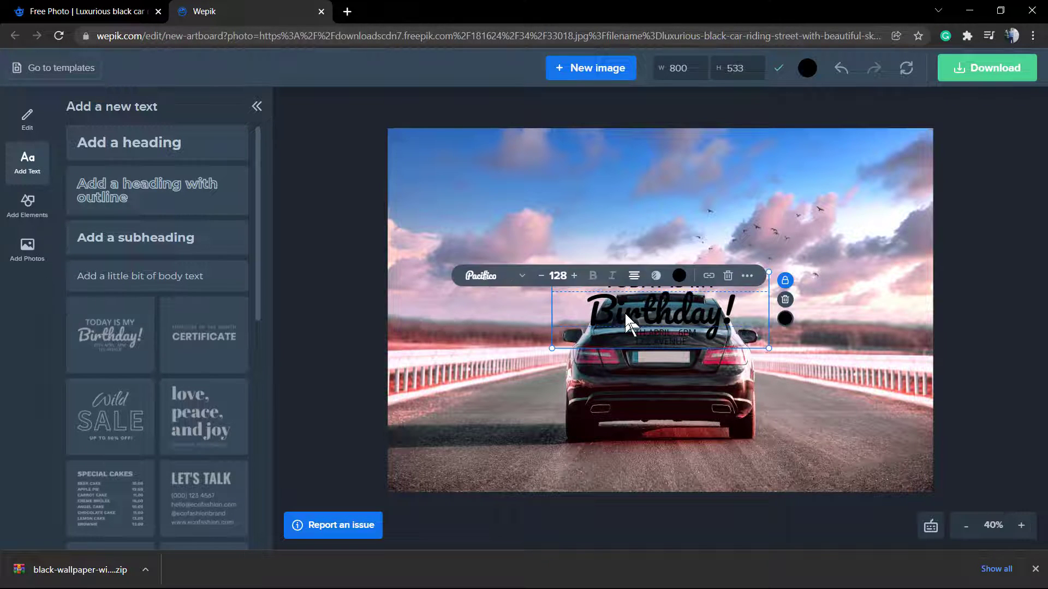
pyautogui.click(729, 276)
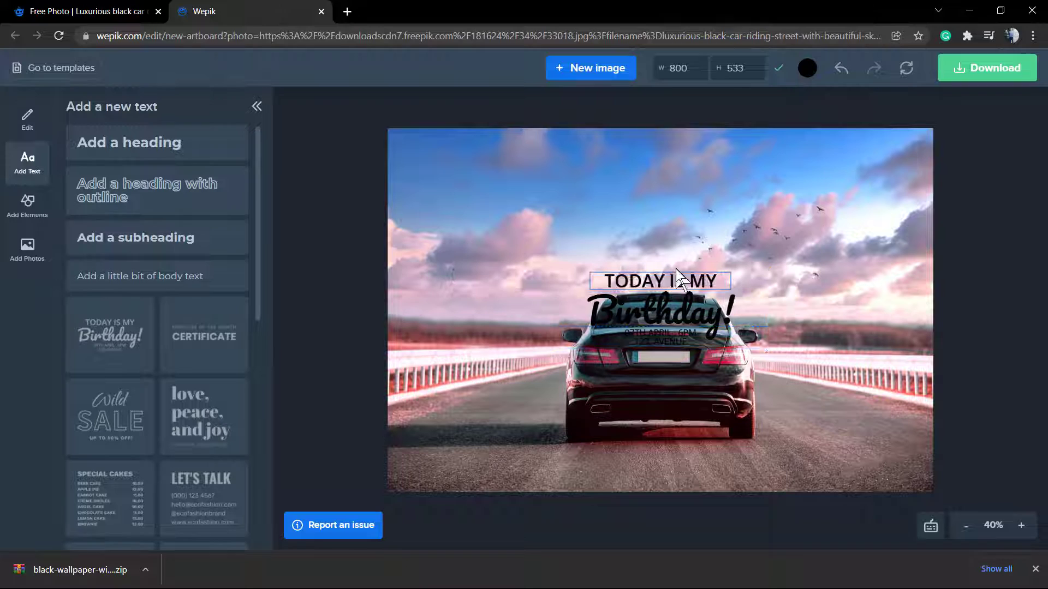
pyautogui.click(690, 284)
pyautogui.click(327, 289)
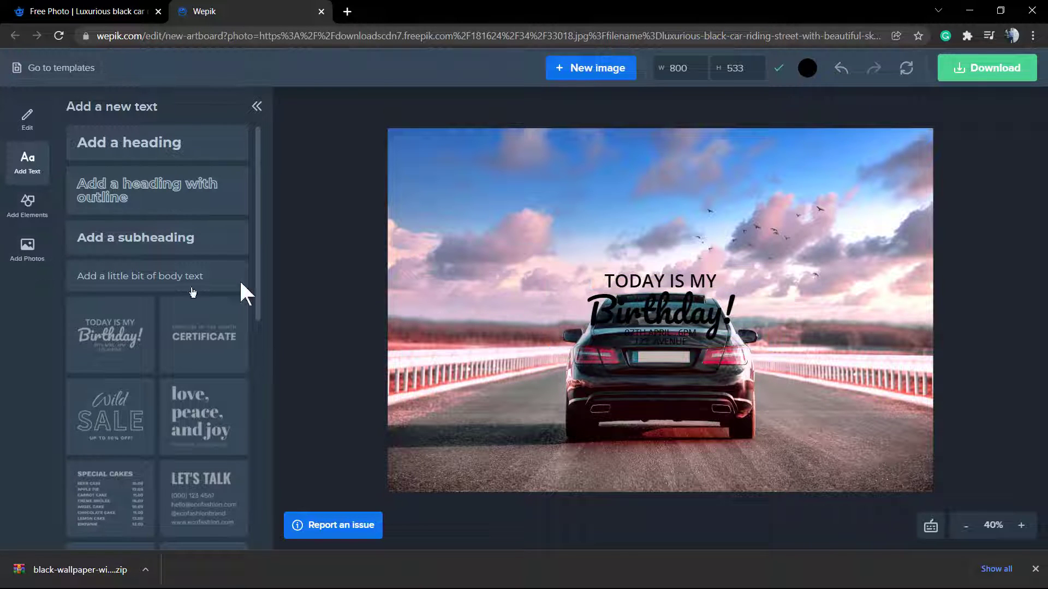
pyautogui.click(623, 284)
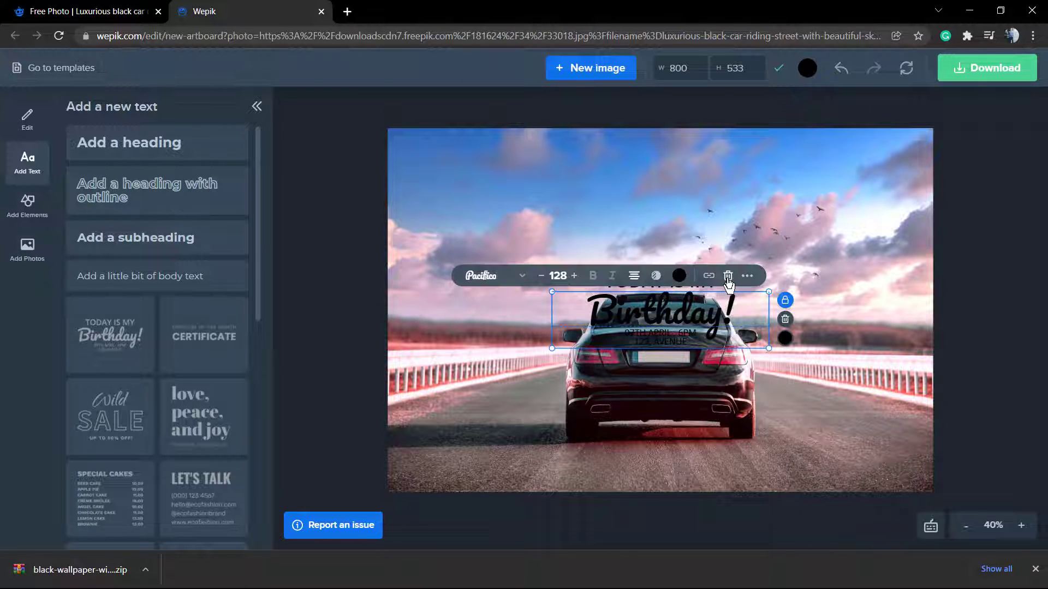
pyautogui.press('Delete')
pyautogui.click(677, 286)
pyautogui.press('Delete')
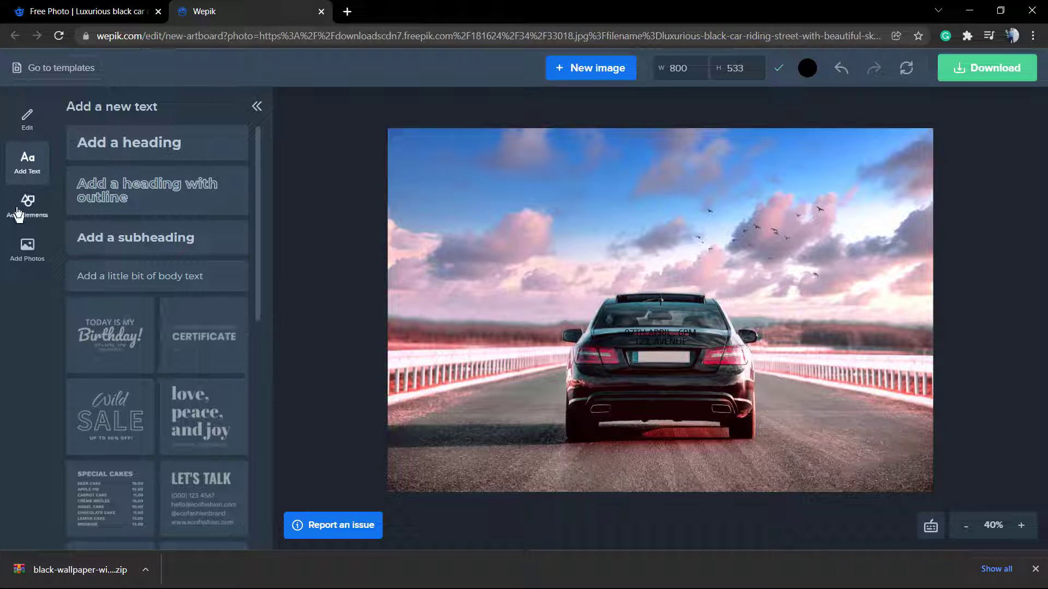
# - Delete the leftover text on the car's rear window
pyautogui.click(30, 212)
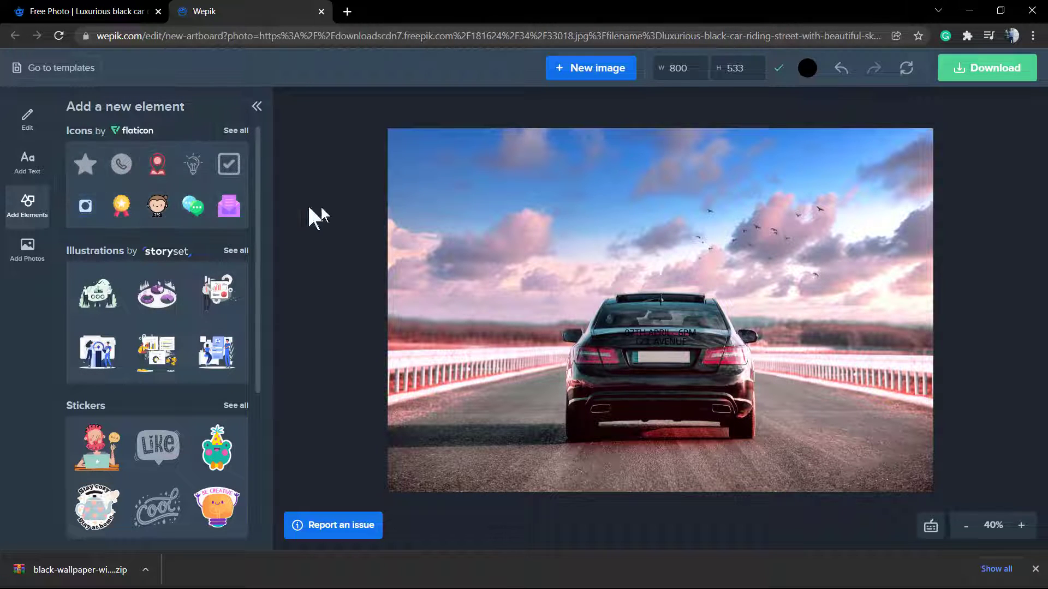
pyautogui.click(120, 206)
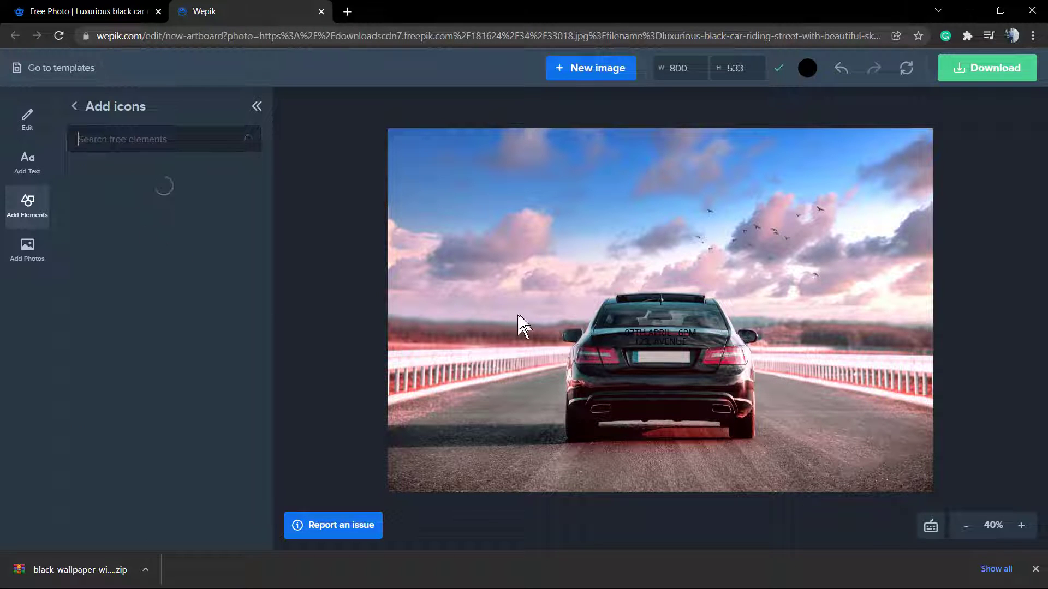
pyautogui.click(657, 338)
pyautogui.click(670, 315)
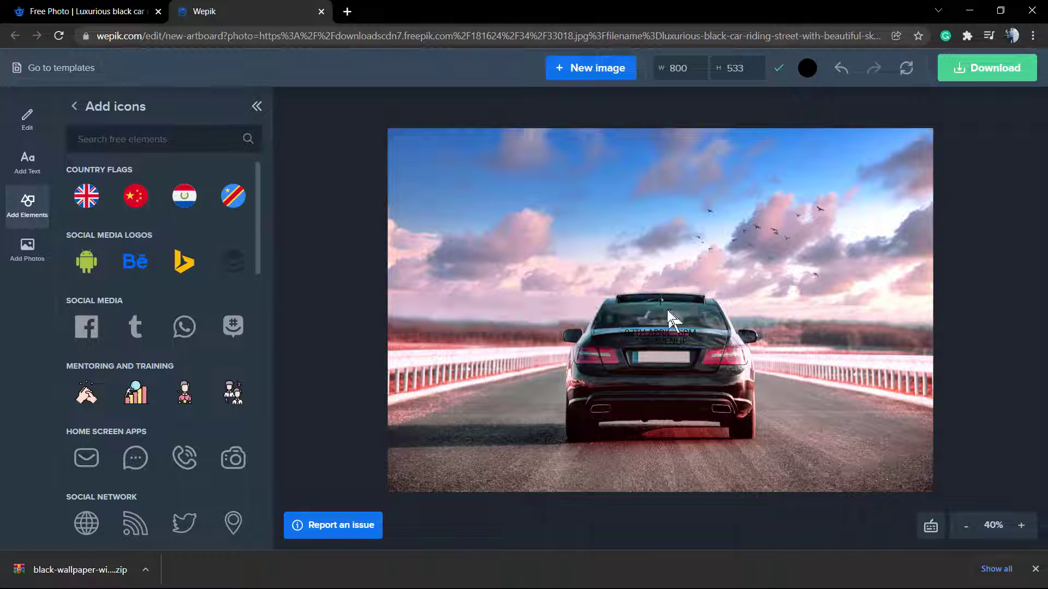
pyautogui.click(662, 340)
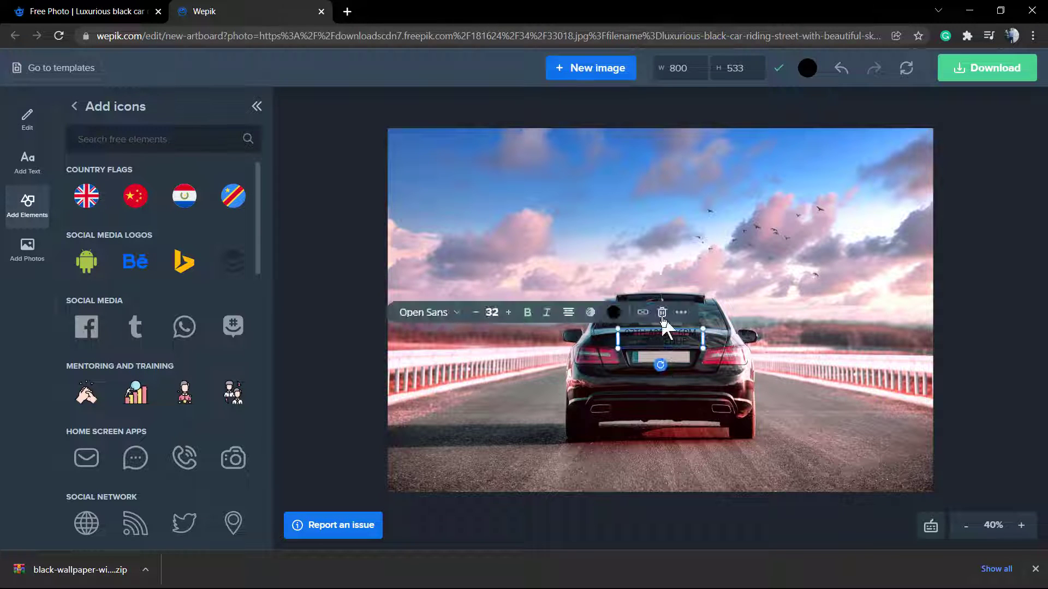
pyautogui.click(661, 313)
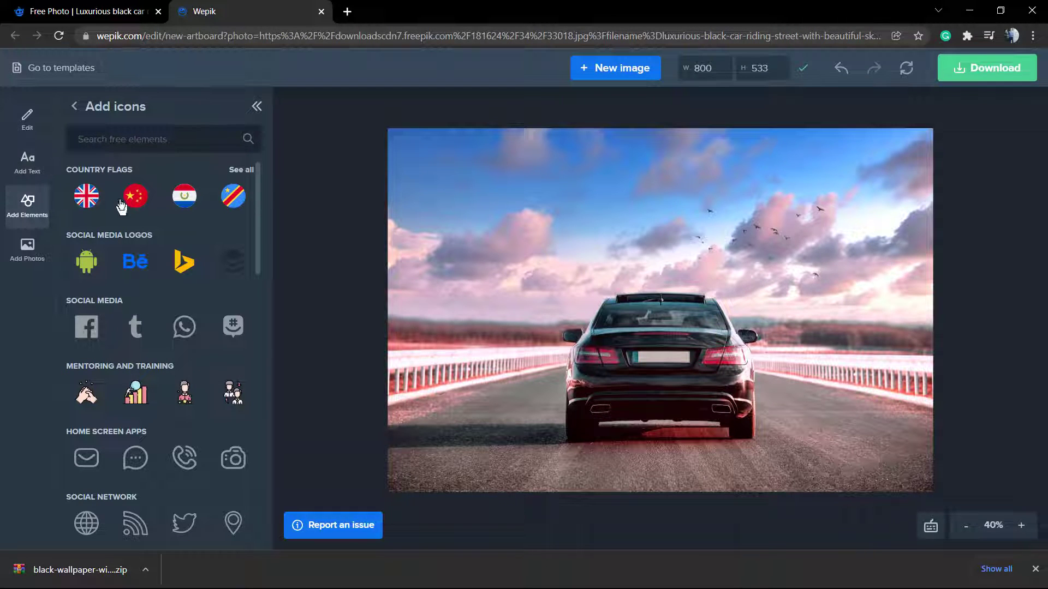
# - Add the bar-chart climber icon, shrink it and place it in the photo's top-left corner
pyautogui.scroll(-2, 134, 218)
pyautogui.scroll(2, 132, 219)
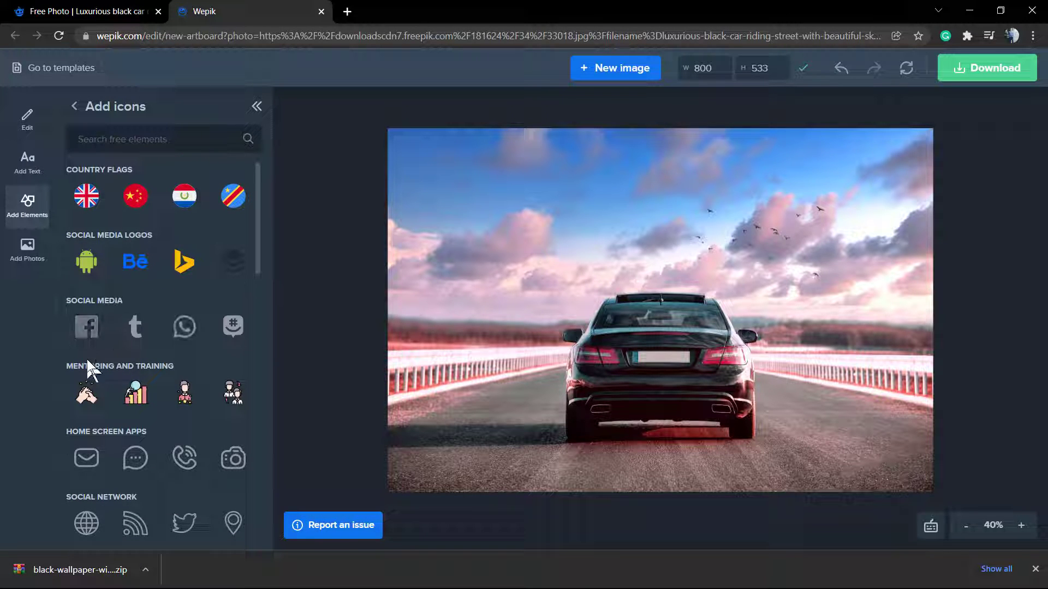
pyautogui.click(136, 395)
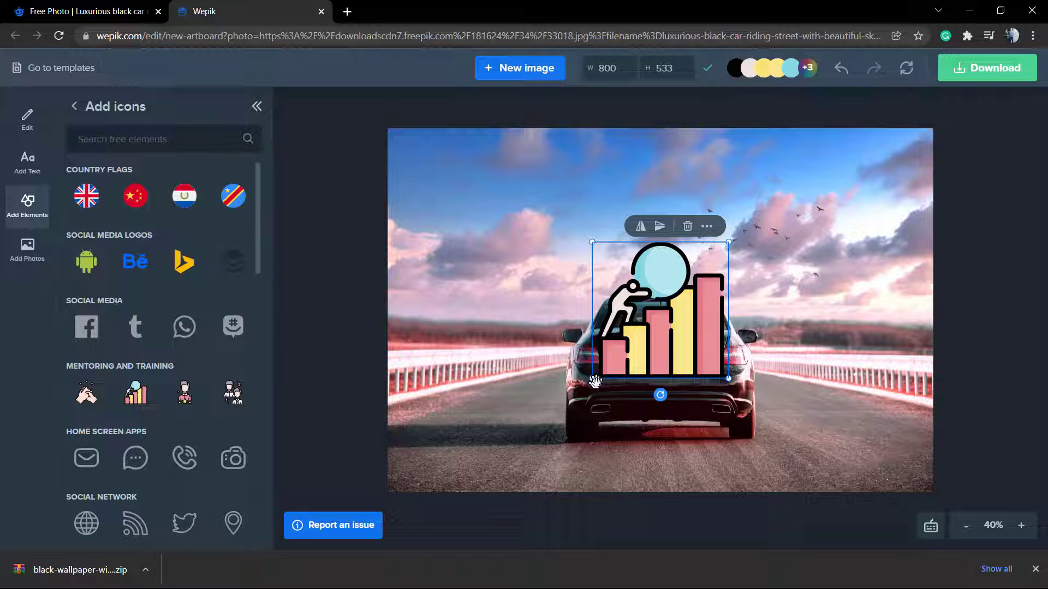
pyautogui.click(631, 341)
pyautogui.click(590, 241)
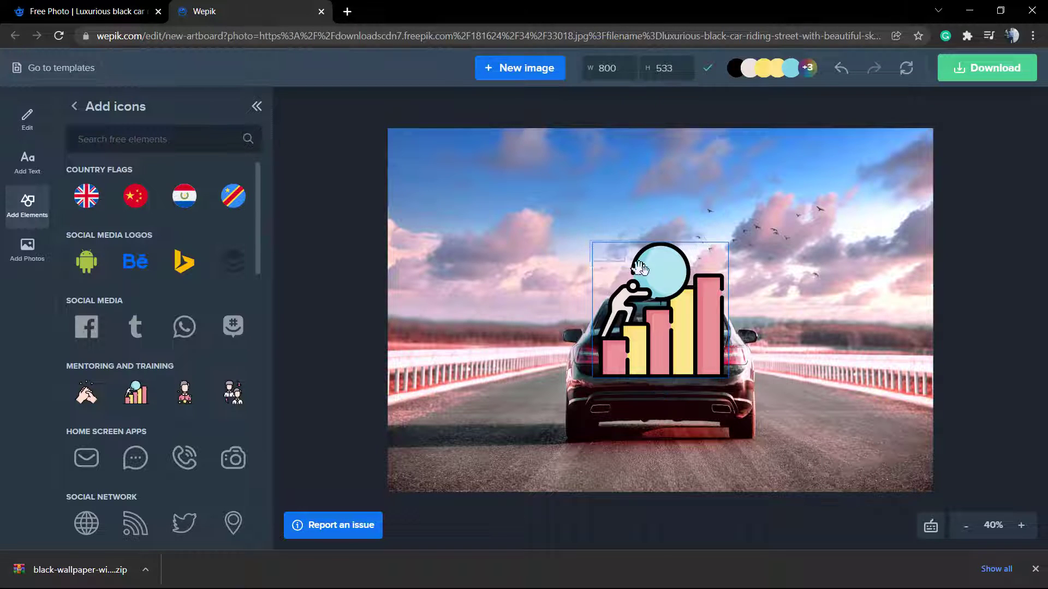
pyautogui.click(596, 259)
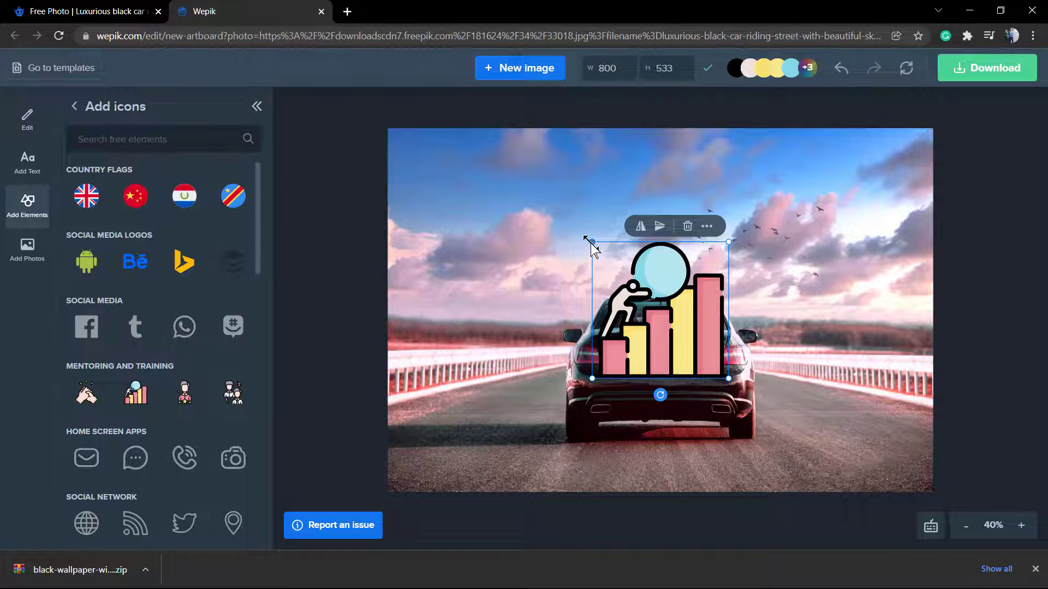
pyautogui.moveTo(588, 243); pyautogui.dragTo(674, 316)
pyautogui.moveTo(695, 351); pyautogui.dragTo(430, 166)
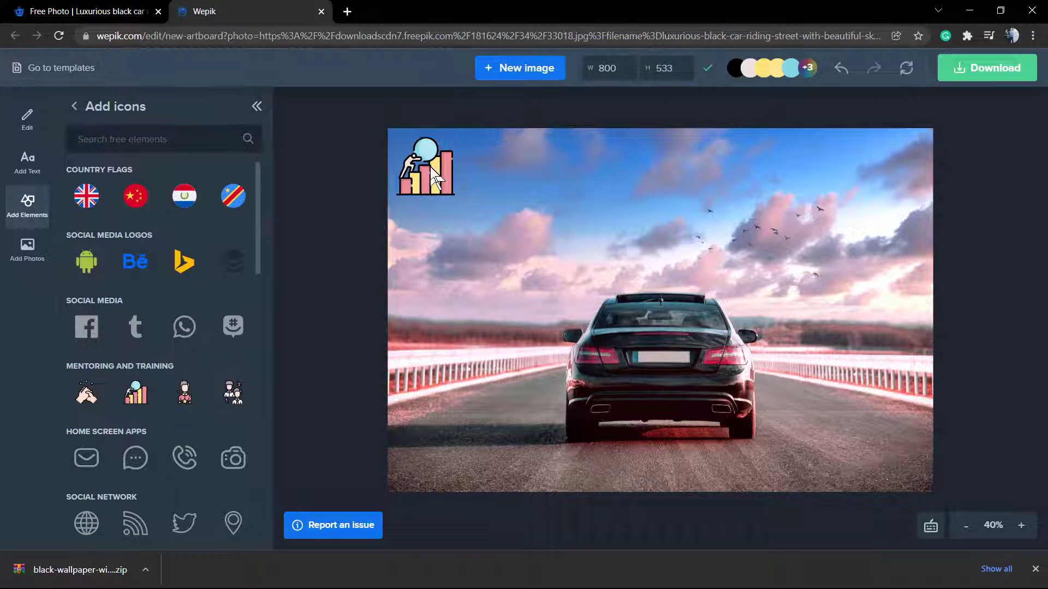
pyautogui.click(492, 304)
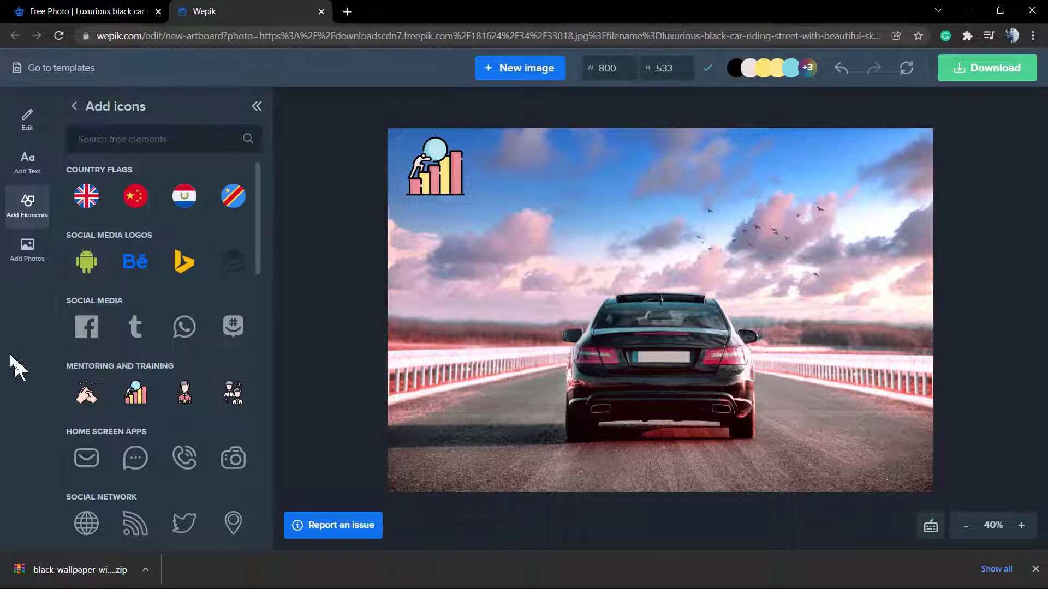
# - Recolour the chart icon's climbing figure from brown to red (AA1515)
pyautogui.click(24, 250)
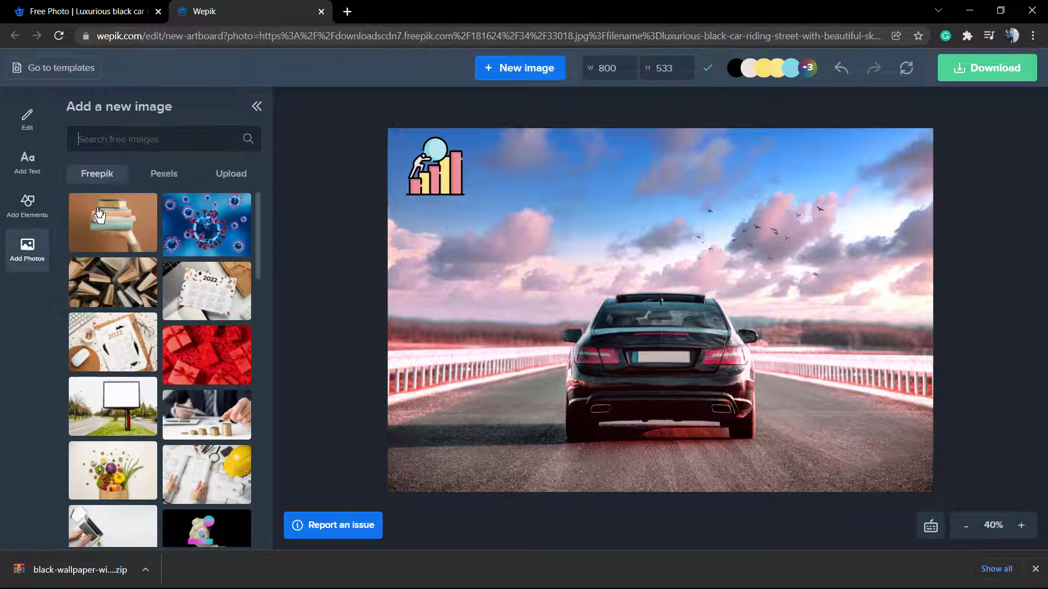
pyautogui.click(121, 146)
pyautogui.scroll(-15, 179, 372)
pyautogui.scroll(-2, 176, 368)
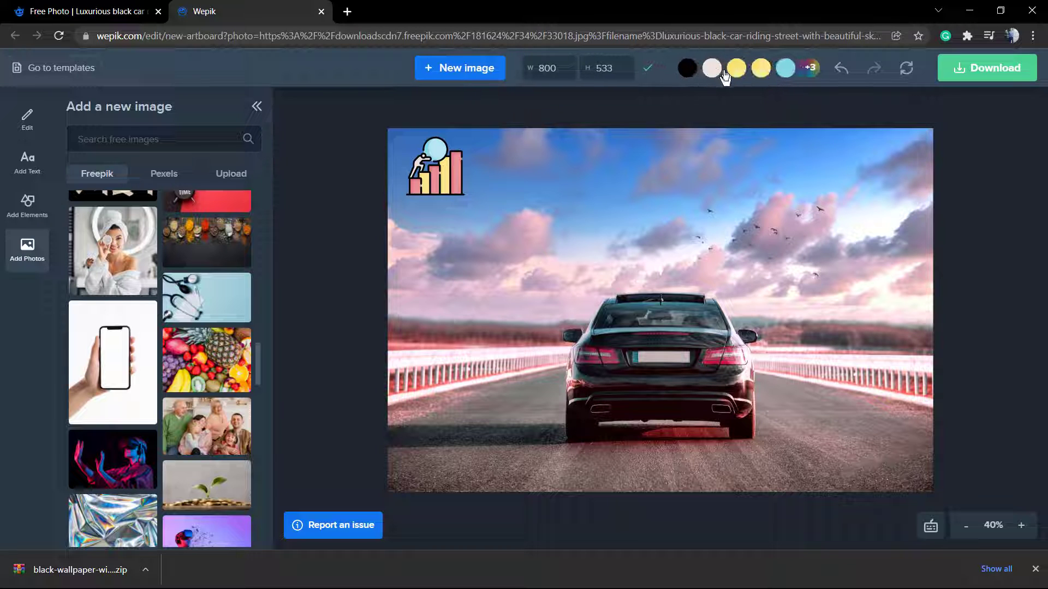
pyautogui.click(719, 71)
pyautogui.click(724, 158)
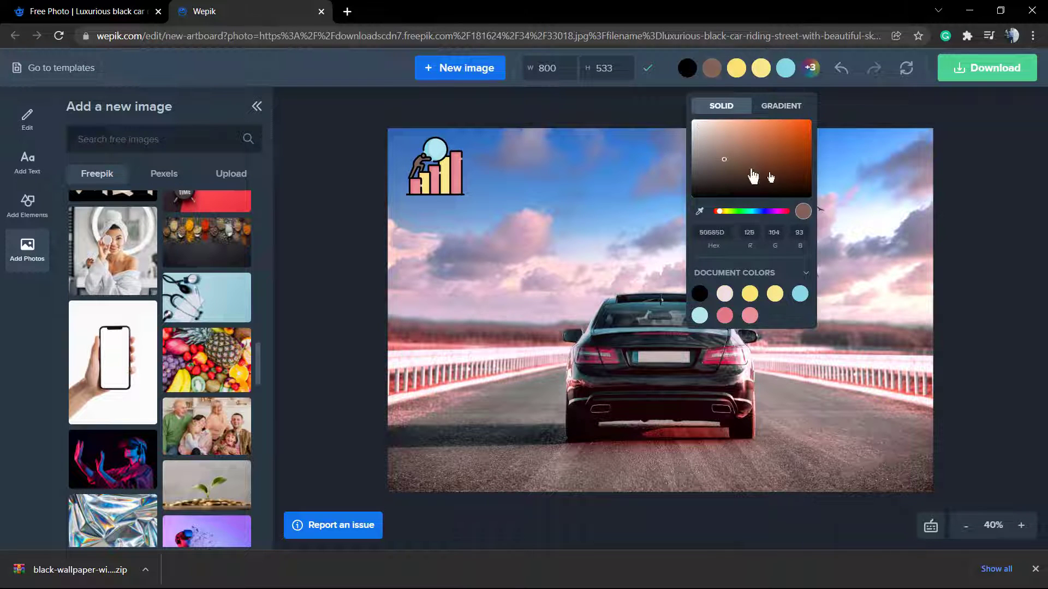
pyautogui.moveTo(753, 175); pyautogui.dragTo(799, 152)
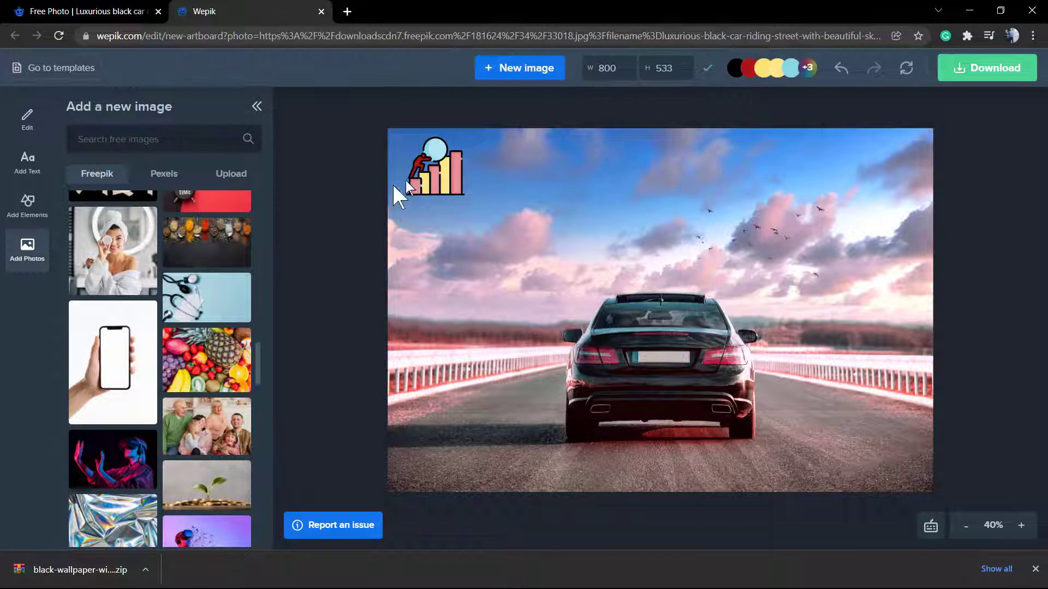
pyautogui.click(427, 179)
pyautogui.click(601, 202)
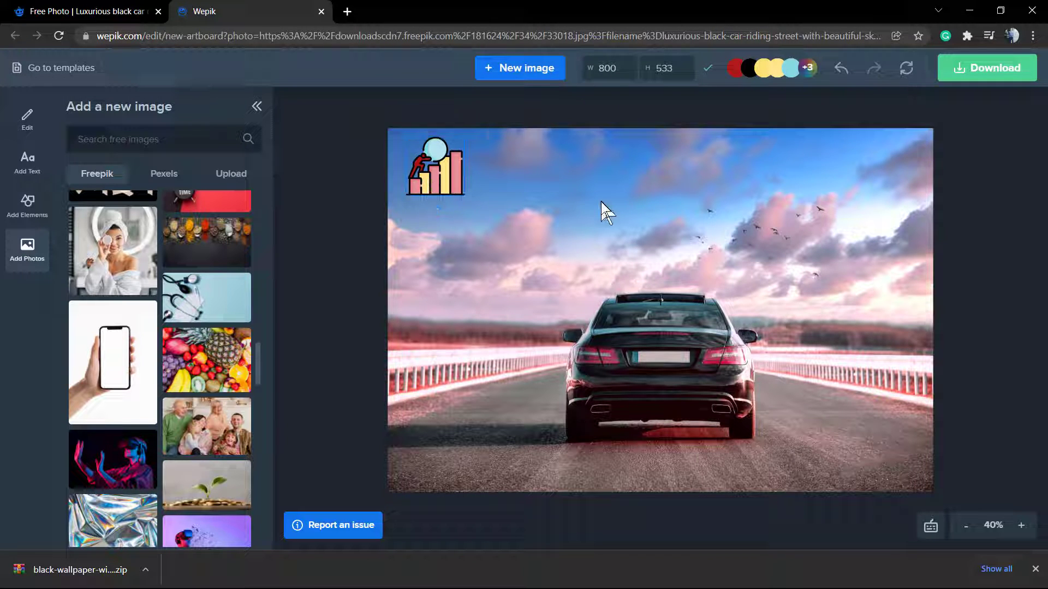
# - Return the canvas zoom to 40% and close the browser's download bar
pyautogui.moveTo(824, 67)
pyautogui.click(969, 528)
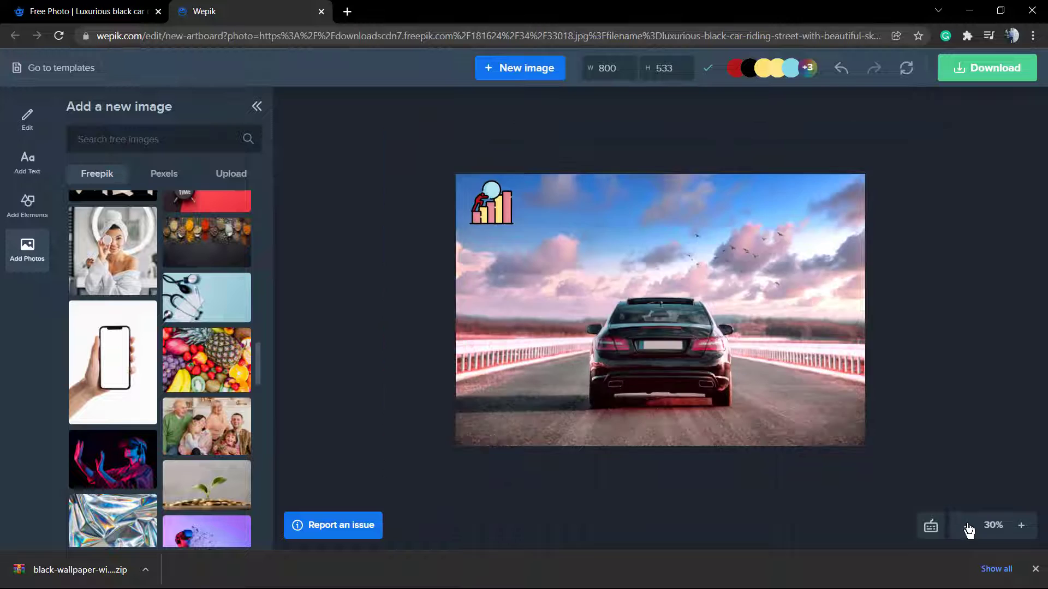
pyautogui.click(969, 529)
pyautogui.click(1022, 527)
pyautogui.click(1021, 527)
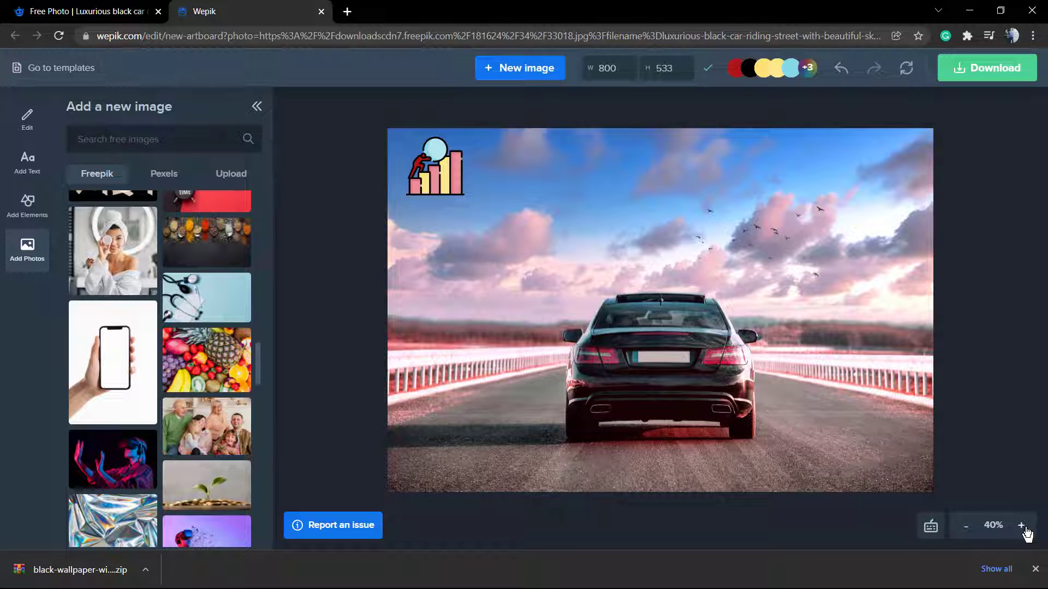
pyautogui.click(1035, 570)
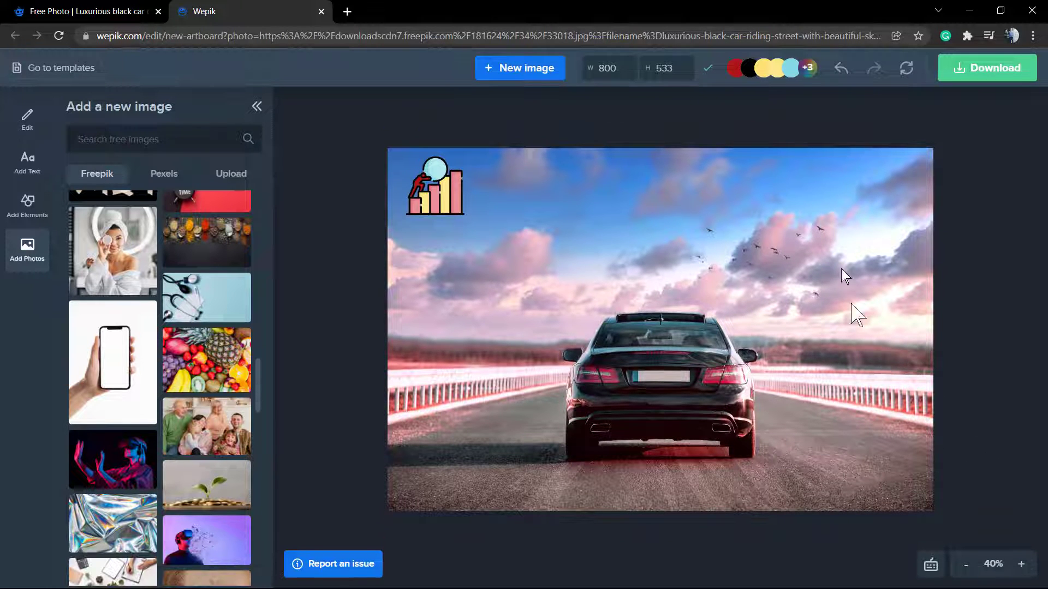
# - Download the design as a JPG and submit a five-star rating
pyautogui.click(987, 74)
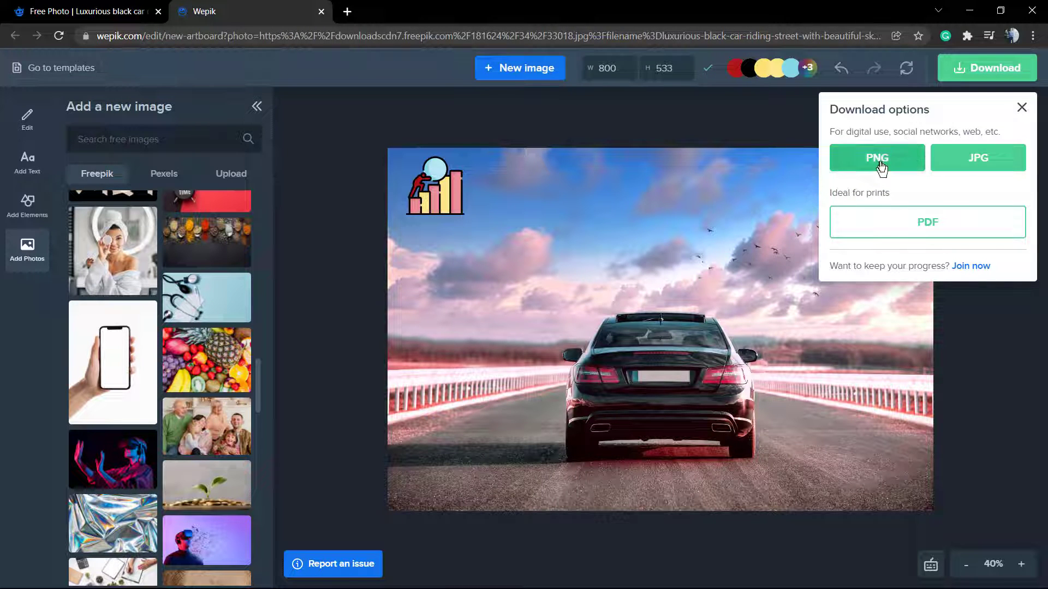
pyautogui.click(977, 169)
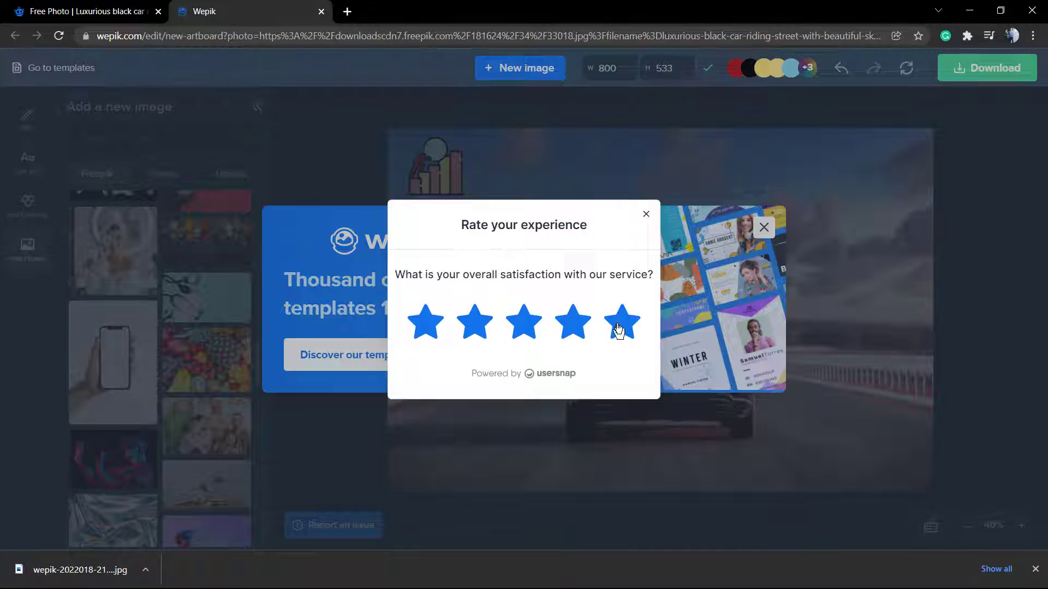
pyautogui.click(621, 327)
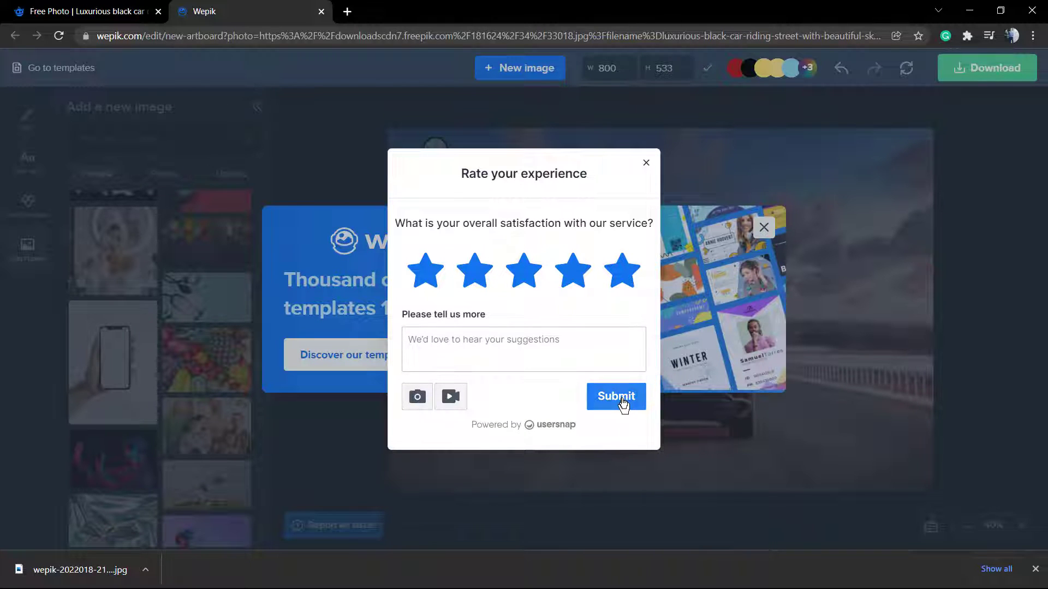
pyautogui.click(623, 404)
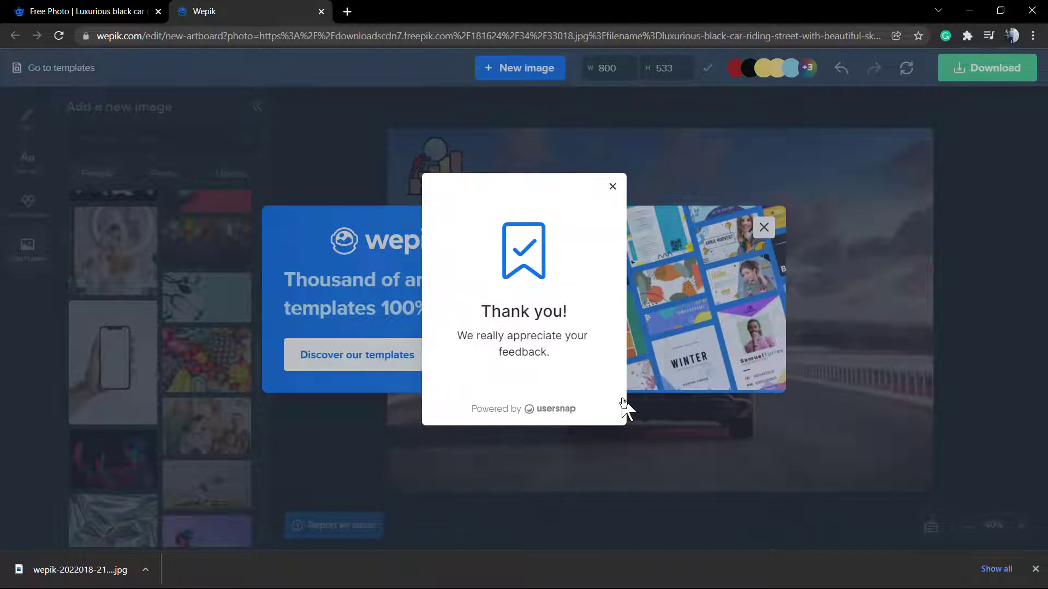
pyautogui.click(611, 187)
pyautogui.click(763, 227)
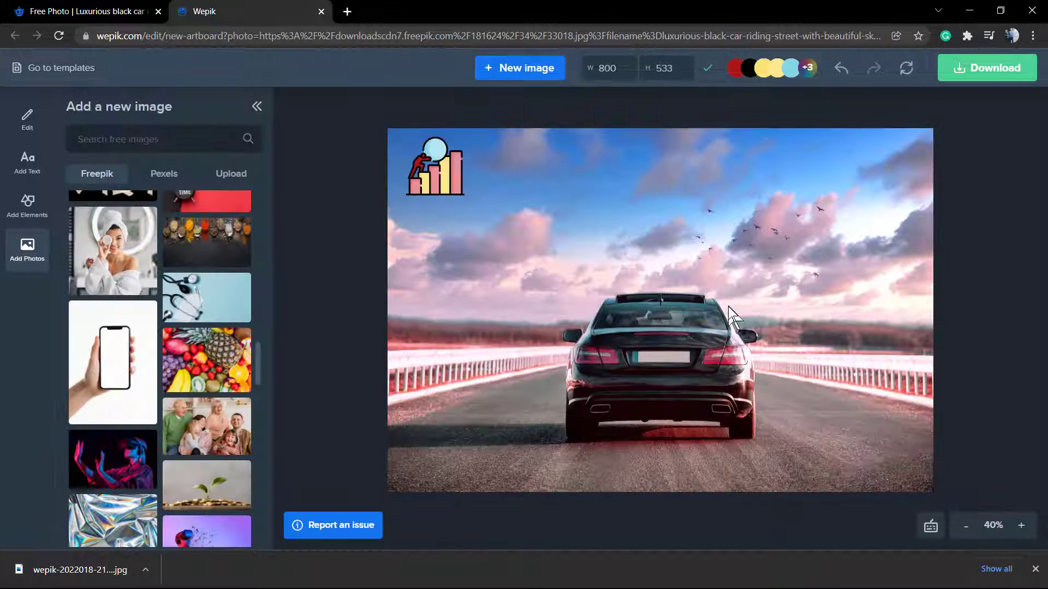